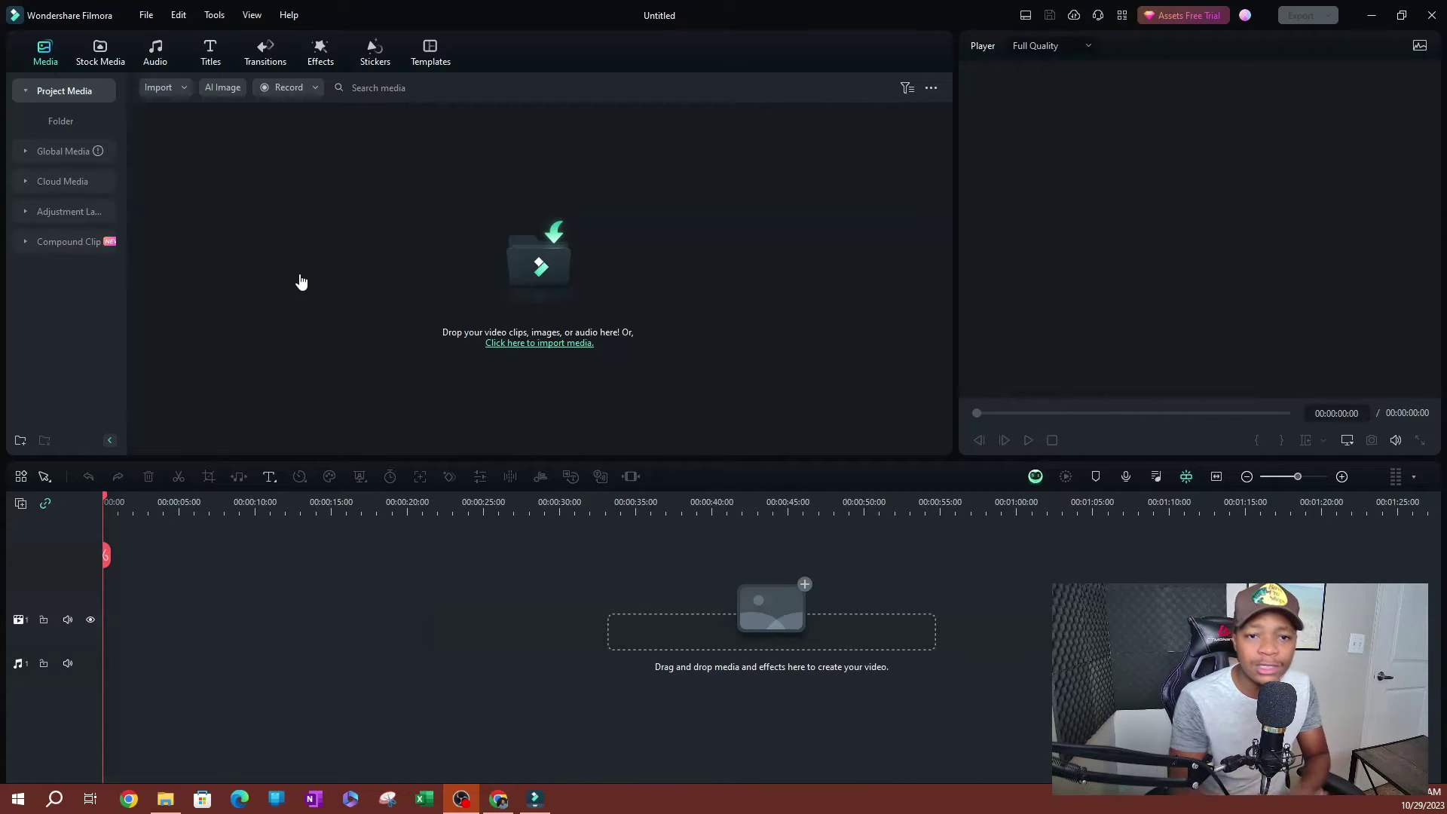
Step: Start a voiceover recording session and set the recording device to Line In
left_click(294, 88)
left_click(294, 151)
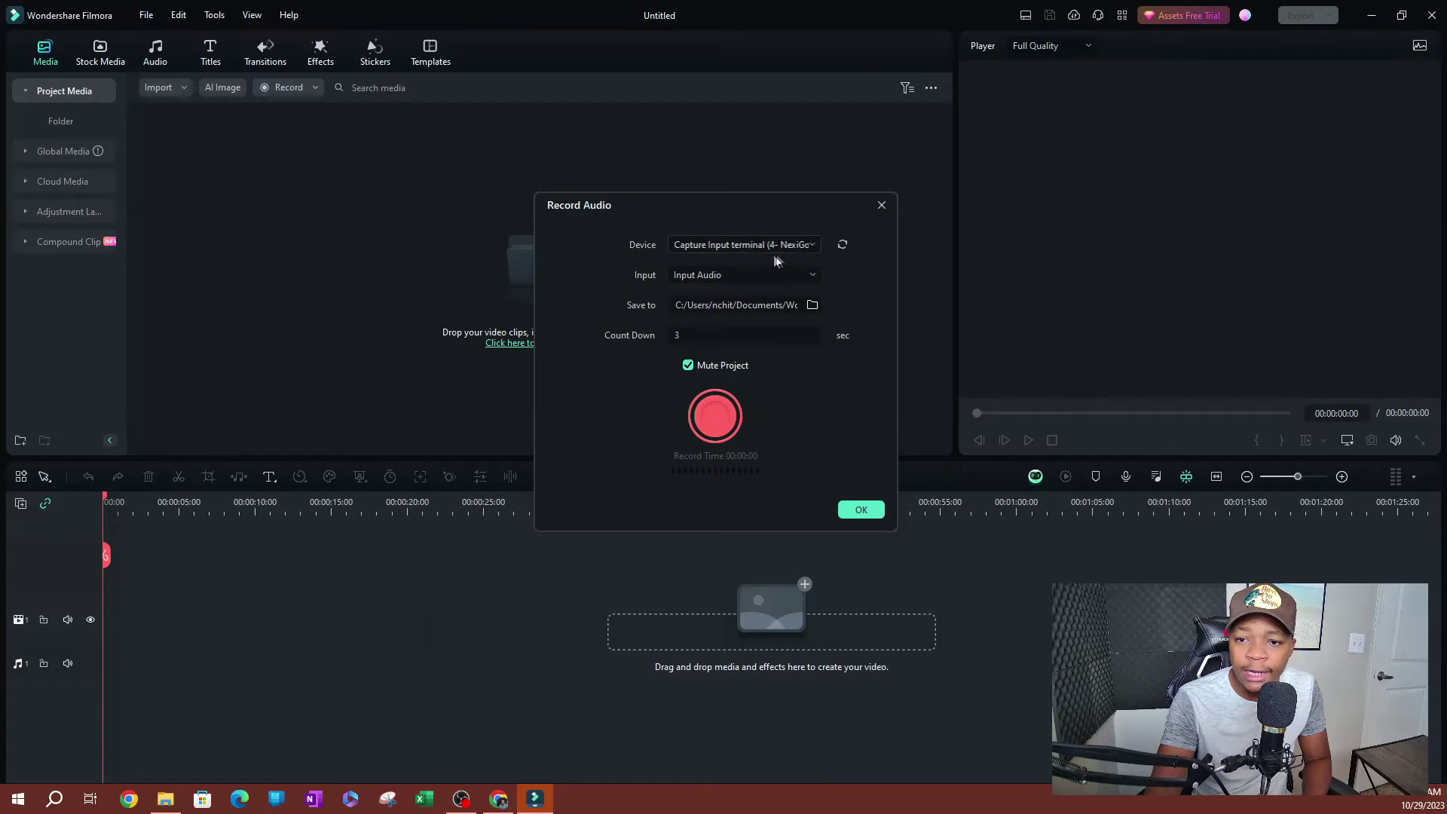
left_click(793, 249)
left_click(720, 299)
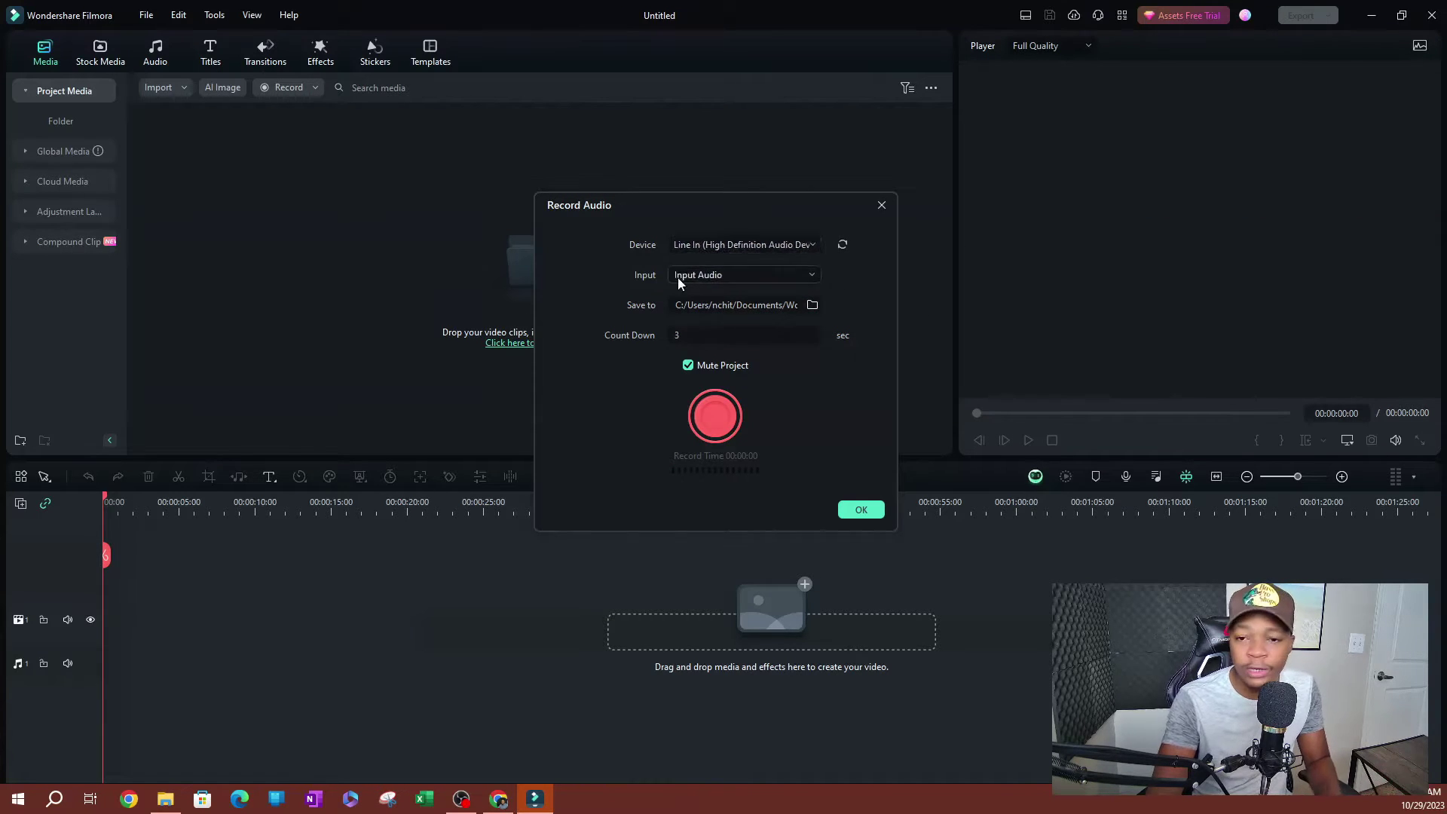
left_click(698, 243)
left_click(701, 246)
left_click(701, 246)
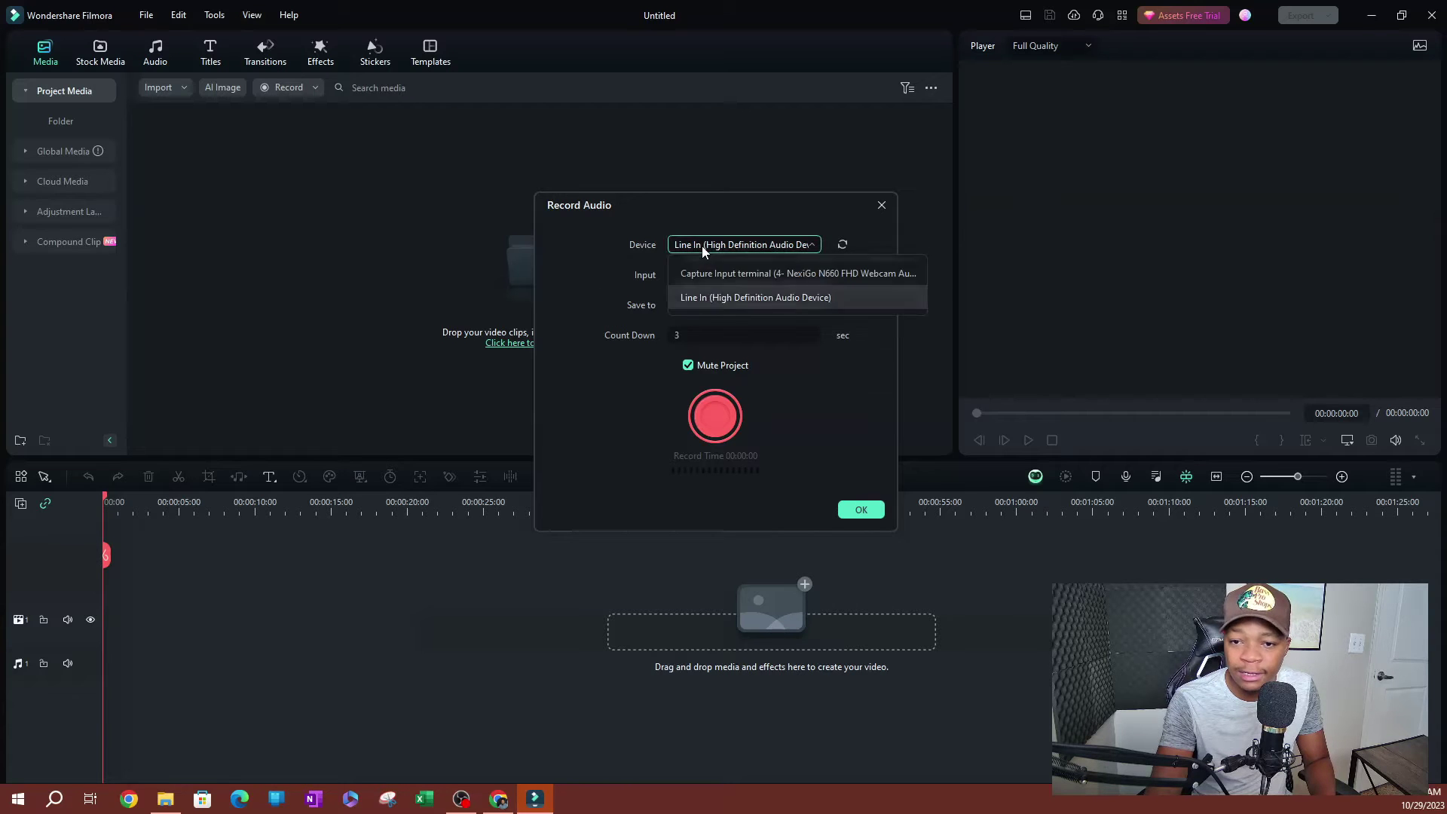
left_click(698, 277)
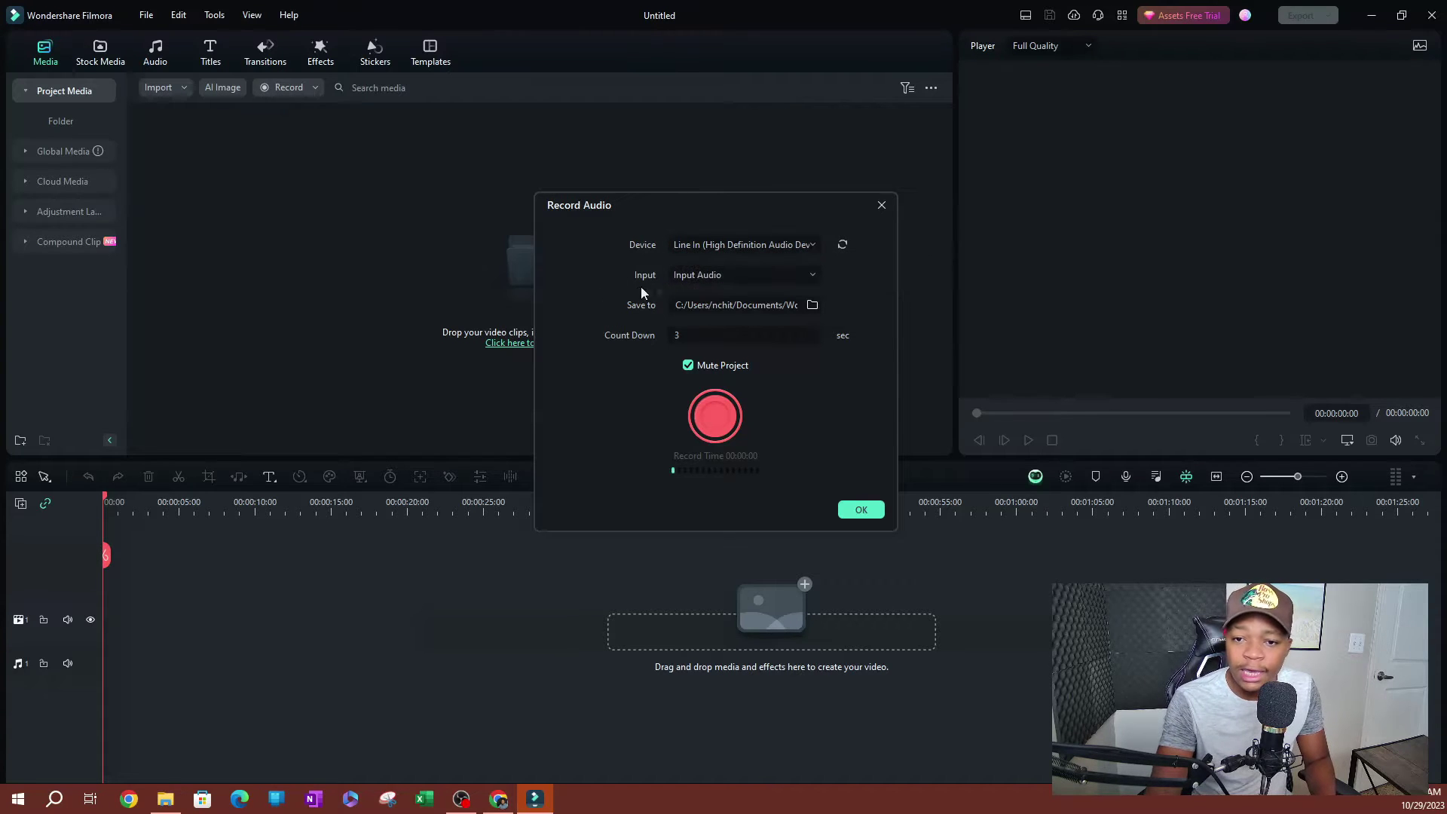
Step: Keep Input Audio as the input source and record an 11-second voiceover
left_click(701, 277)
left_click(698, 301)
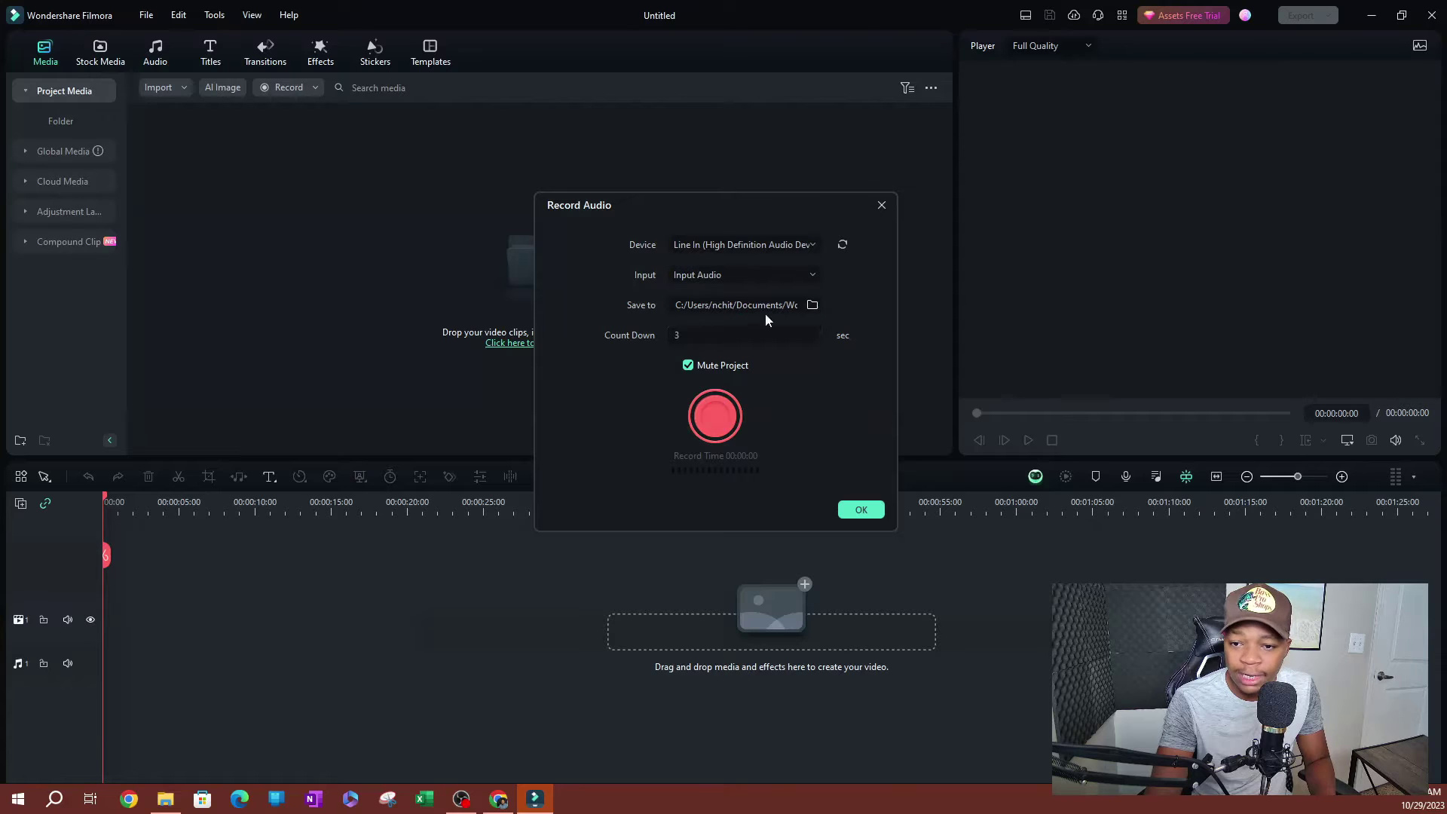
left_click(726, 428)
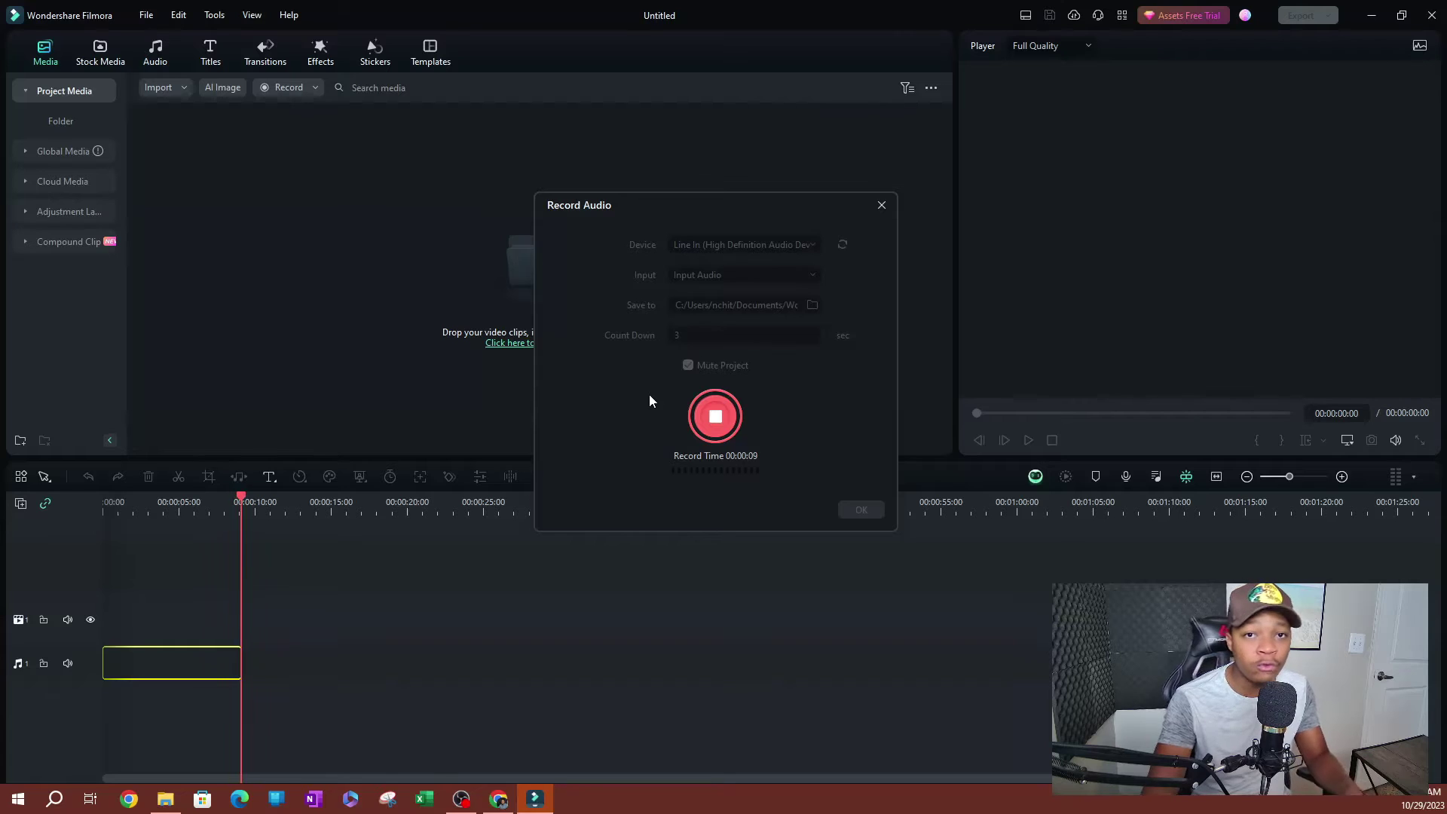
left_click(716, 419)
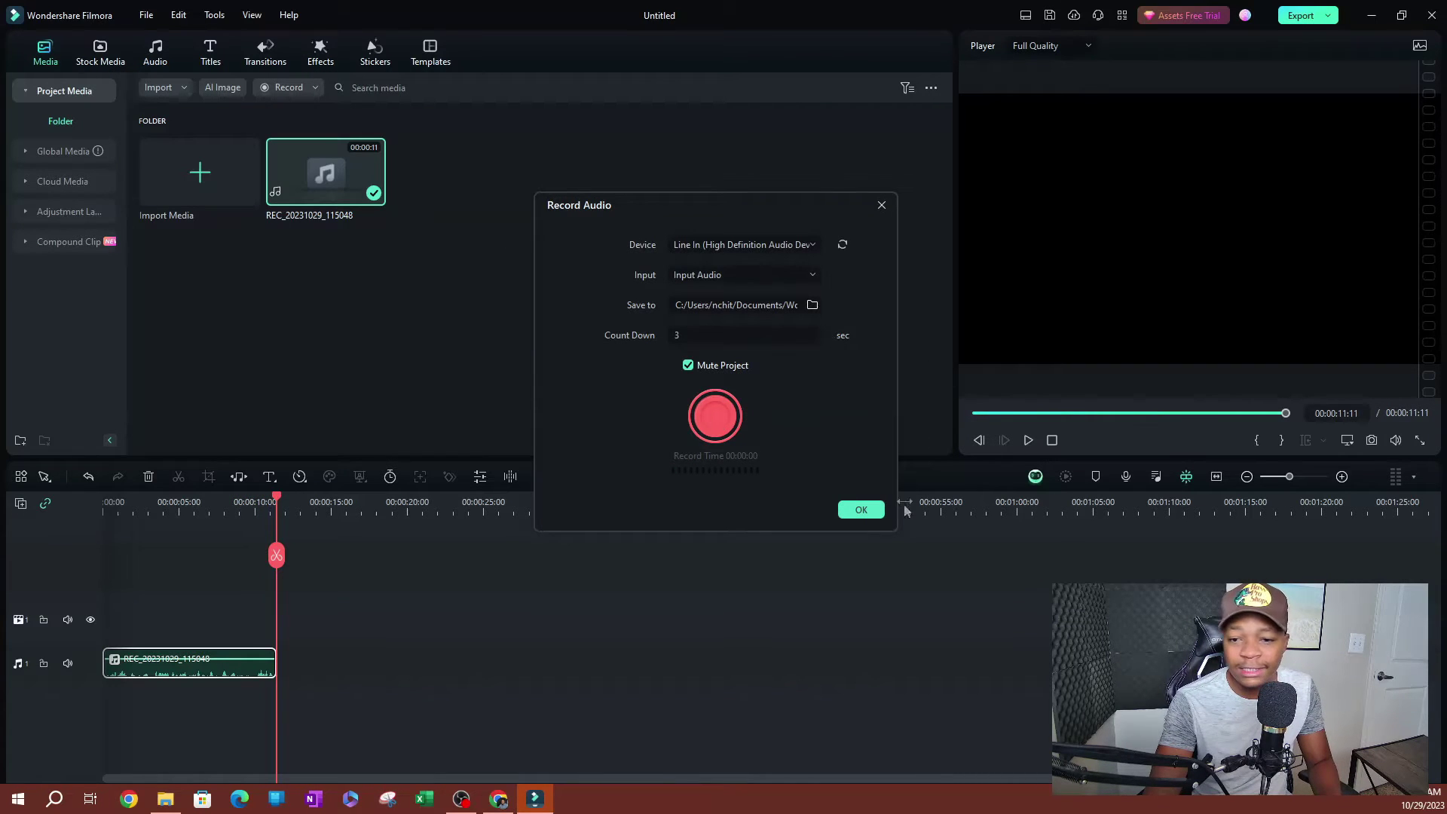
Step: Close Record Audio, play the voiceover from 0:00, then bring the Audio Library folder alongside Filmora
left_click(860, 509)
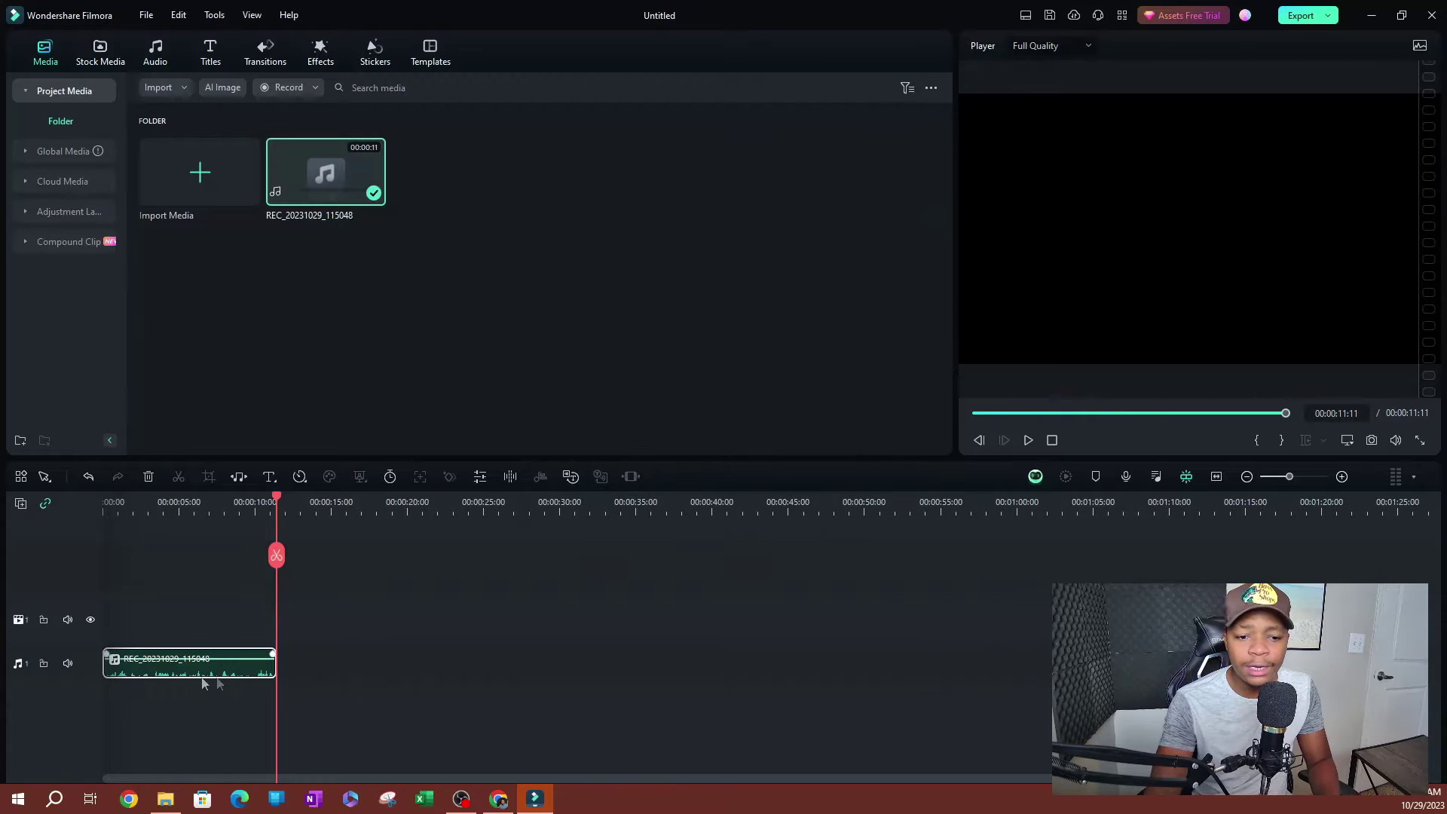
left_click_drag(278, 499, 69, 517)
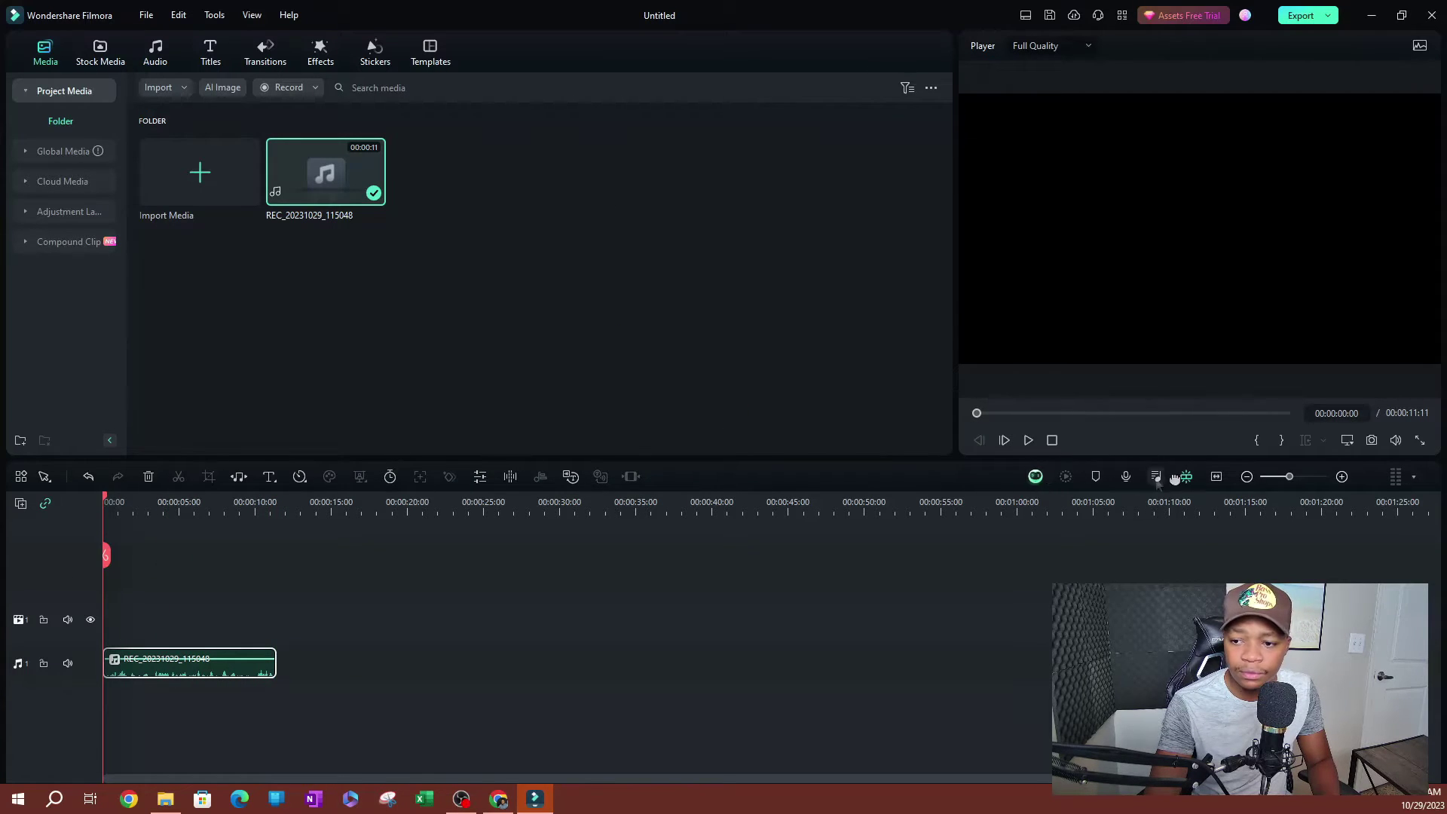
key("space")
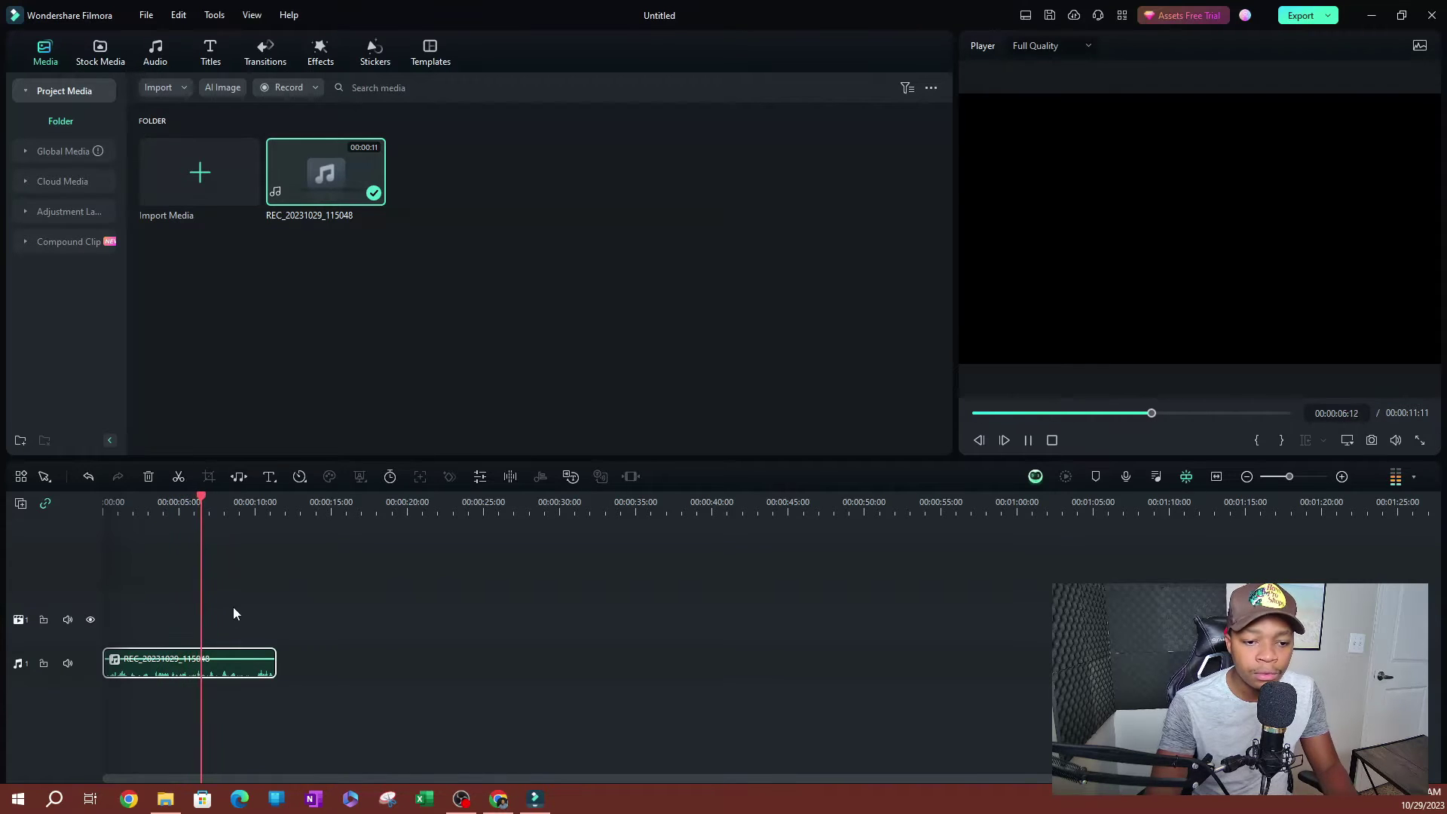
left_click(281, 587)
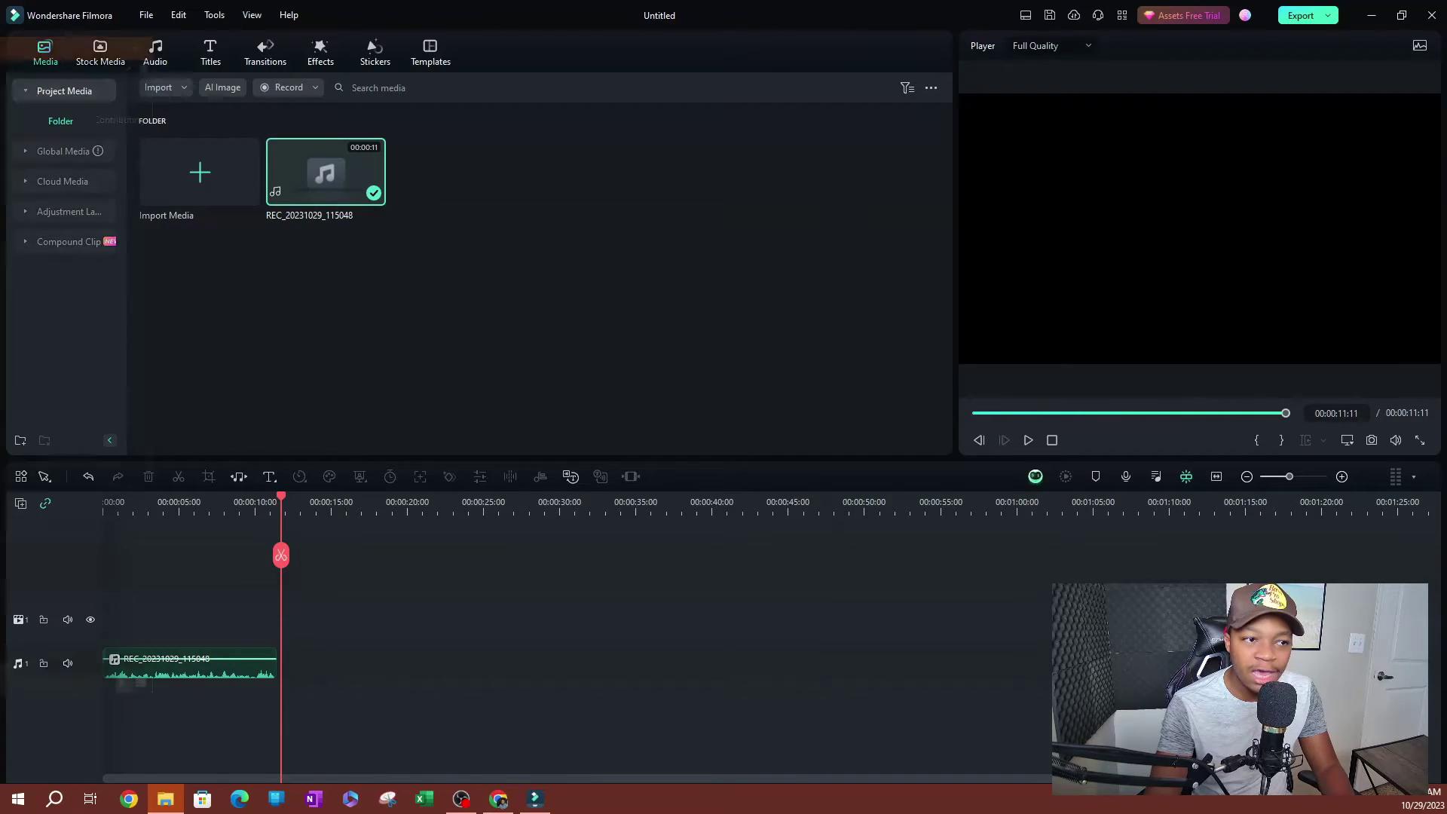
key("alt+Tab")
left_click_drag(850, 91, 1061, 69)
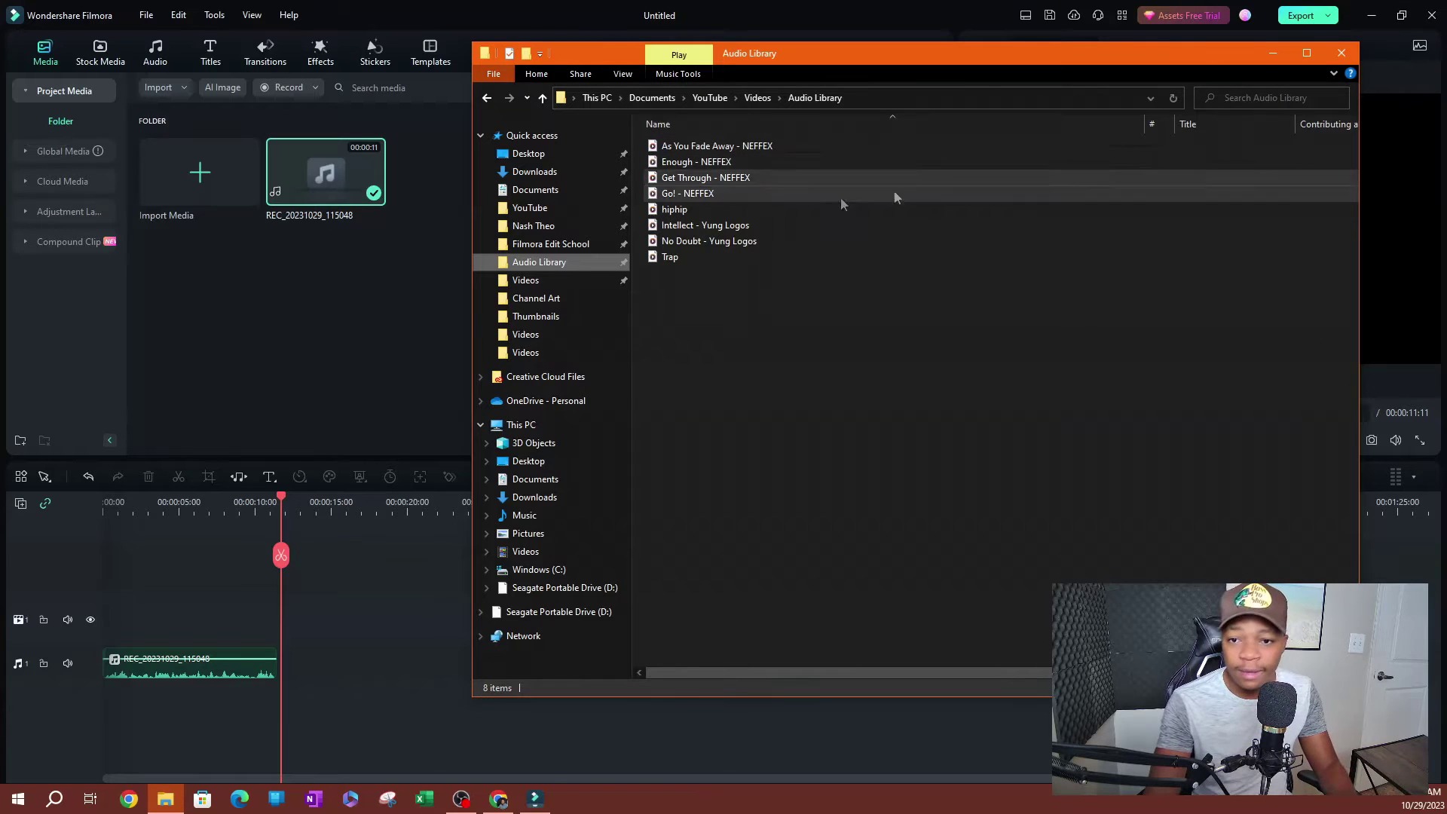
Step: Put the Trap song on a second audio track under the voiceover and minimize Explorer
left_click_drag(671, 258, 110, 720)
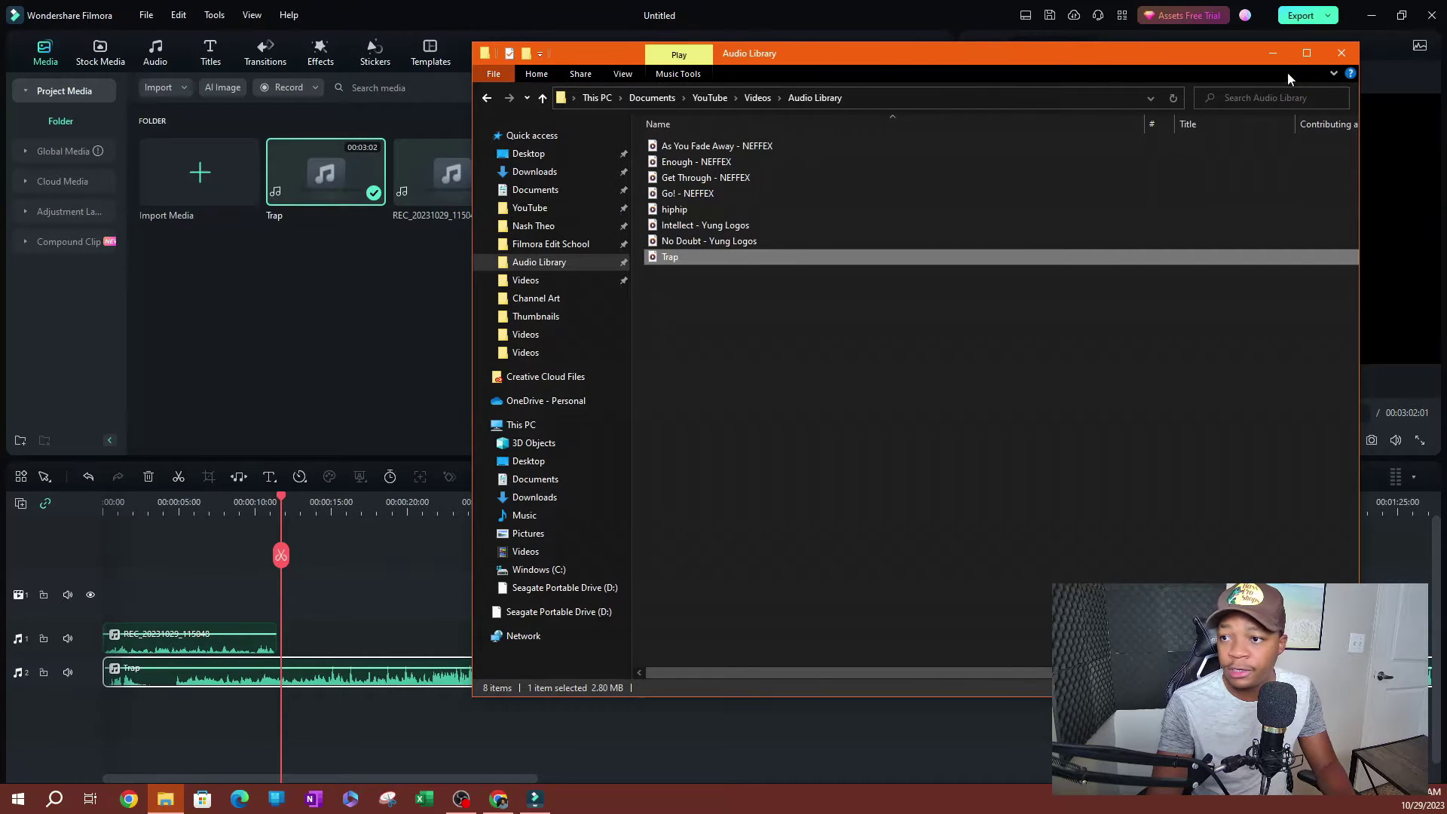
left_click(1274, 54)
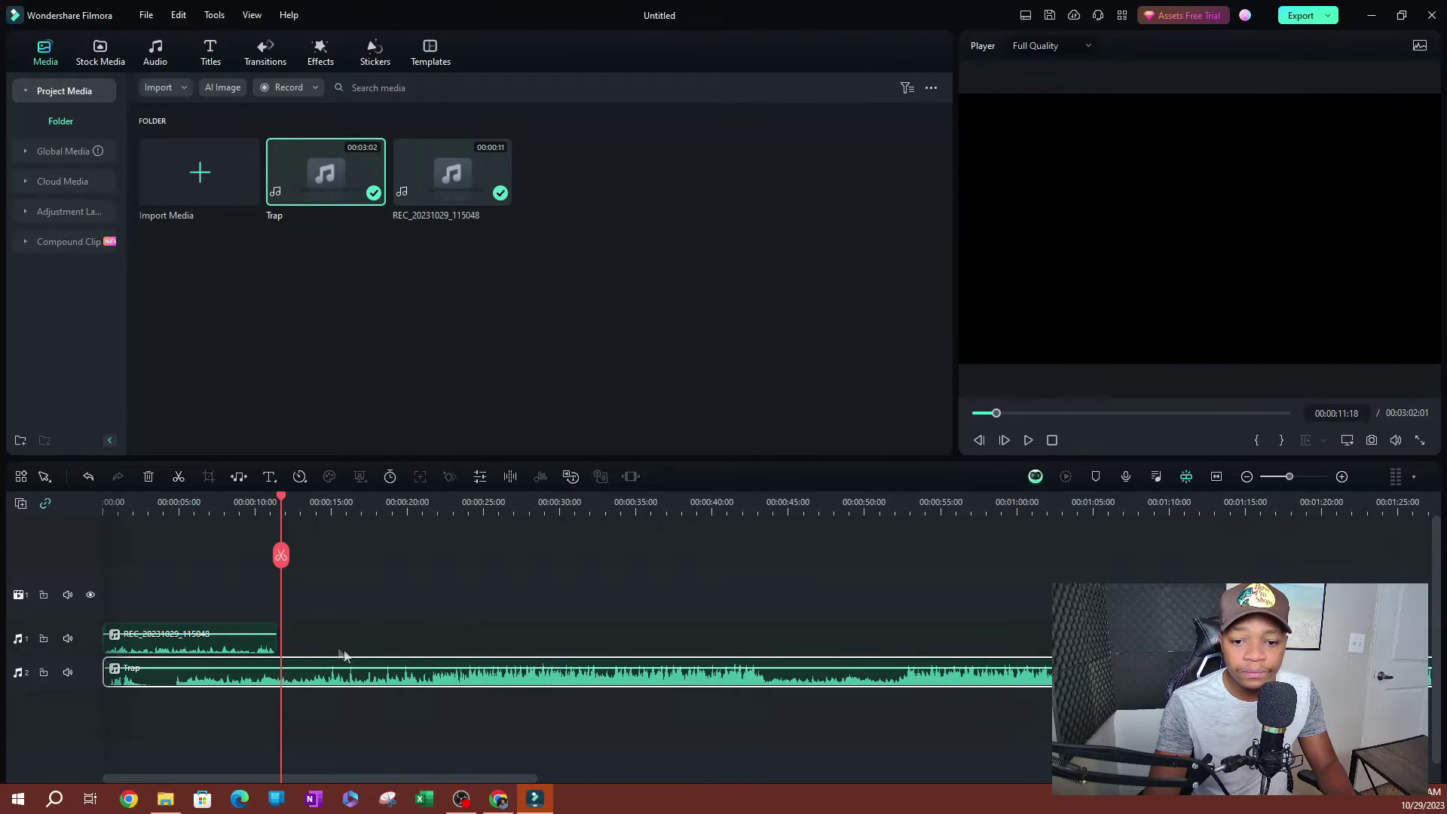
Step: Split the Trap track at about 22 seconds and delete the first part
left_click(449, 504)
key("ctrl+b")
left_click(396, 681)
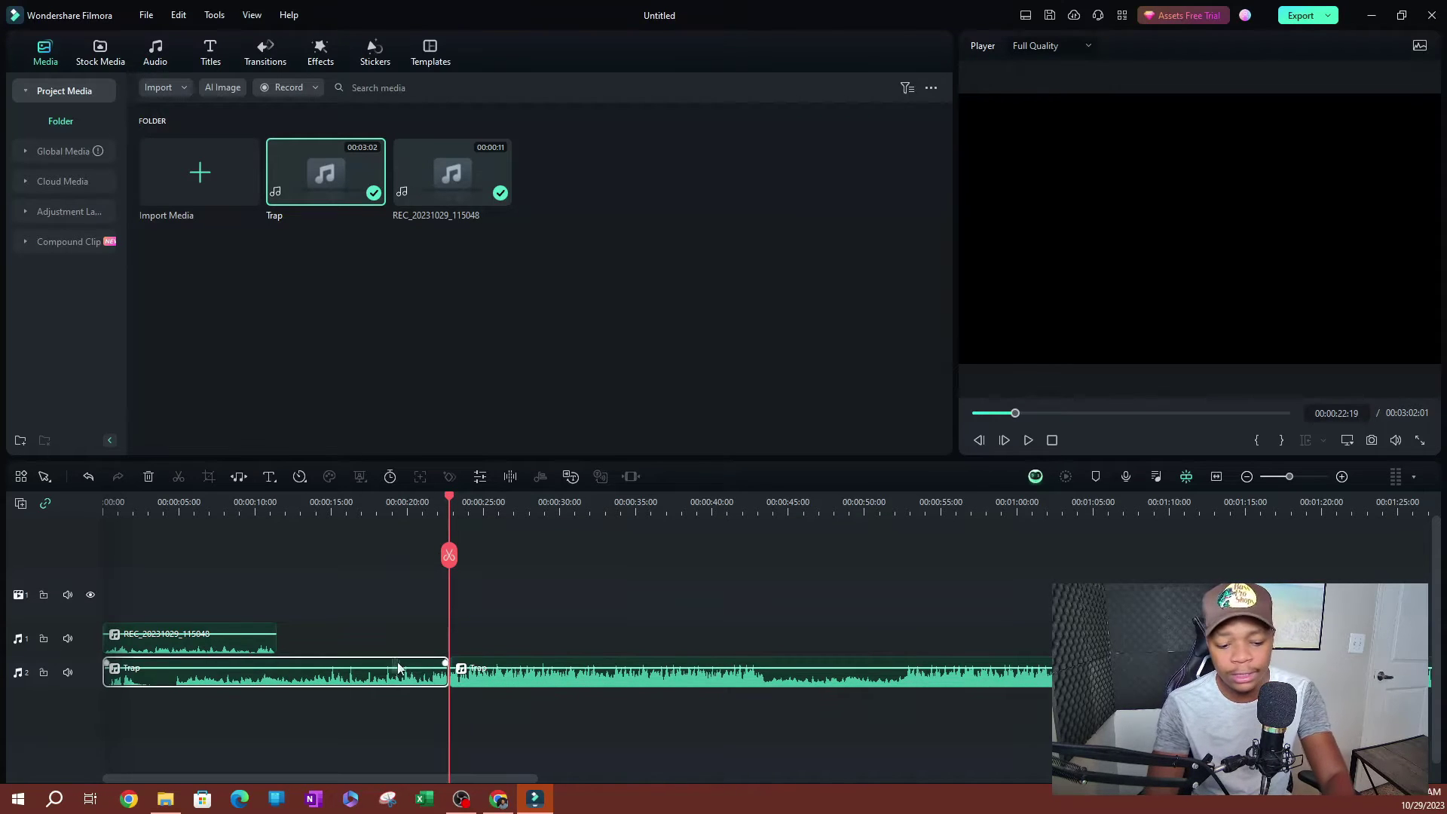
key("shift+Delete")
Step: Cut the Trap music off where the 11-second voiceover ends, then play the mix from the start
left_click(265, 507)
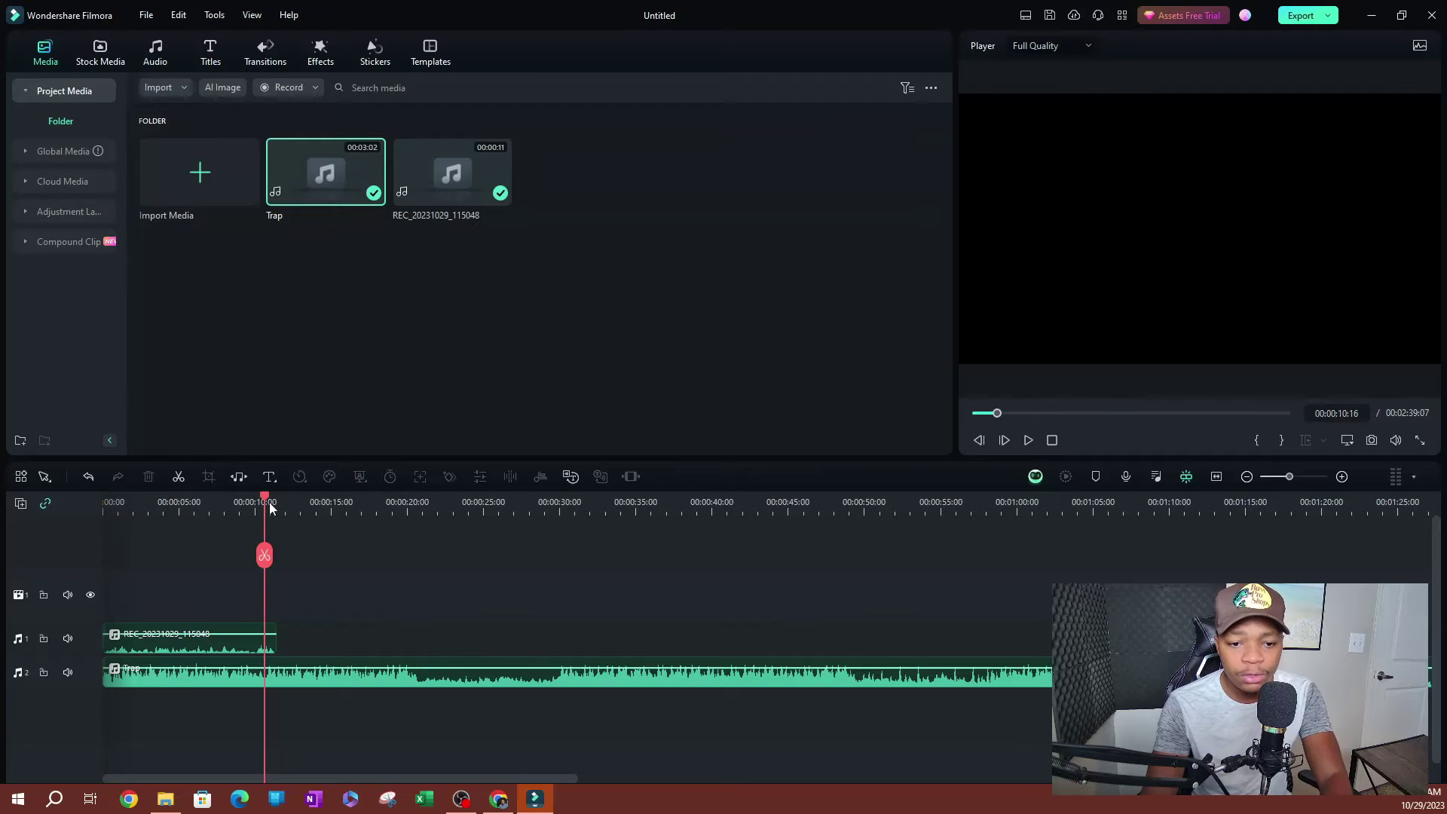
left_click_drag(269, 503, 278, 501)
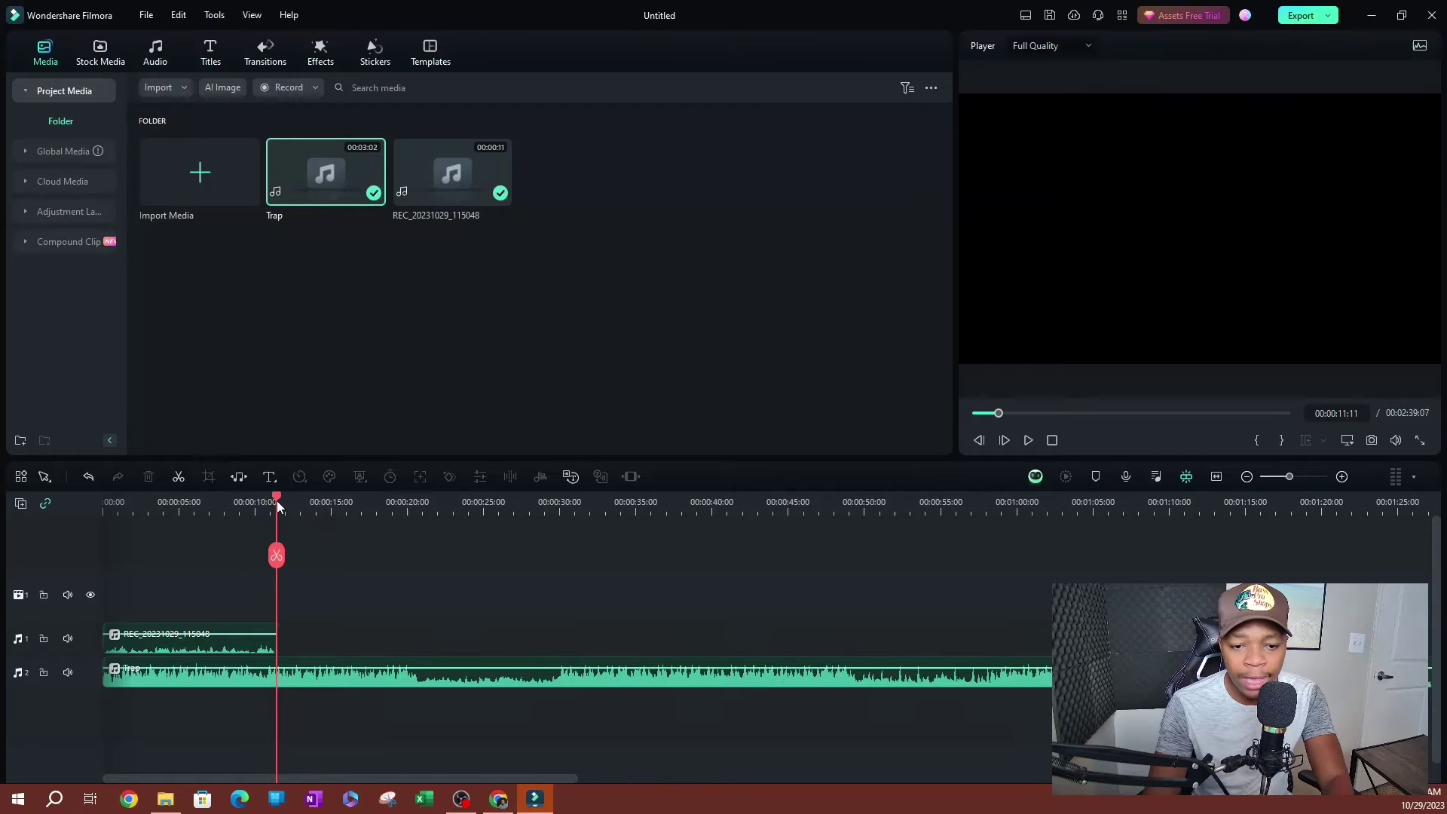
left_click(290, 684)
key("ctrl+b")
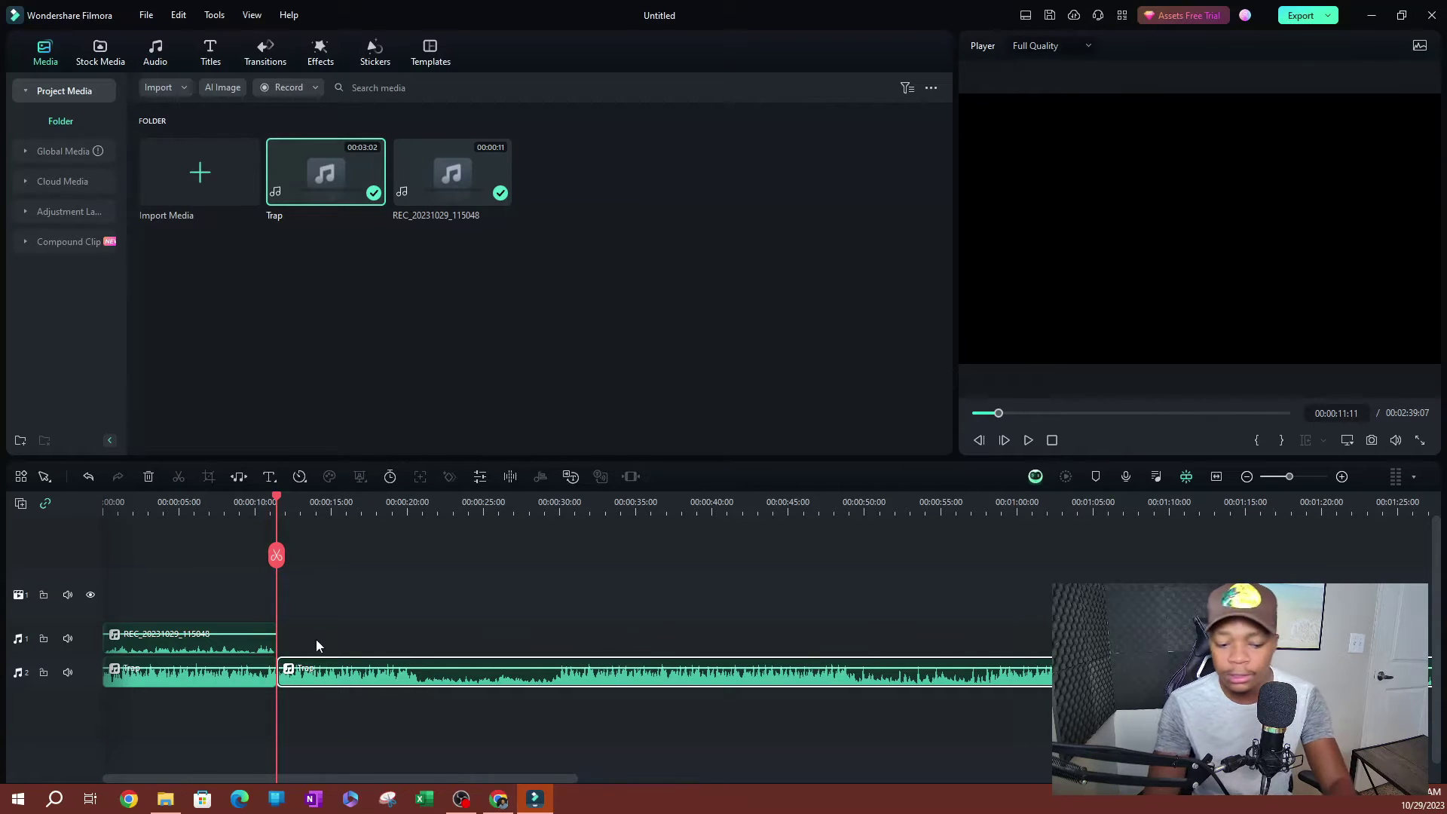
key("Delete")
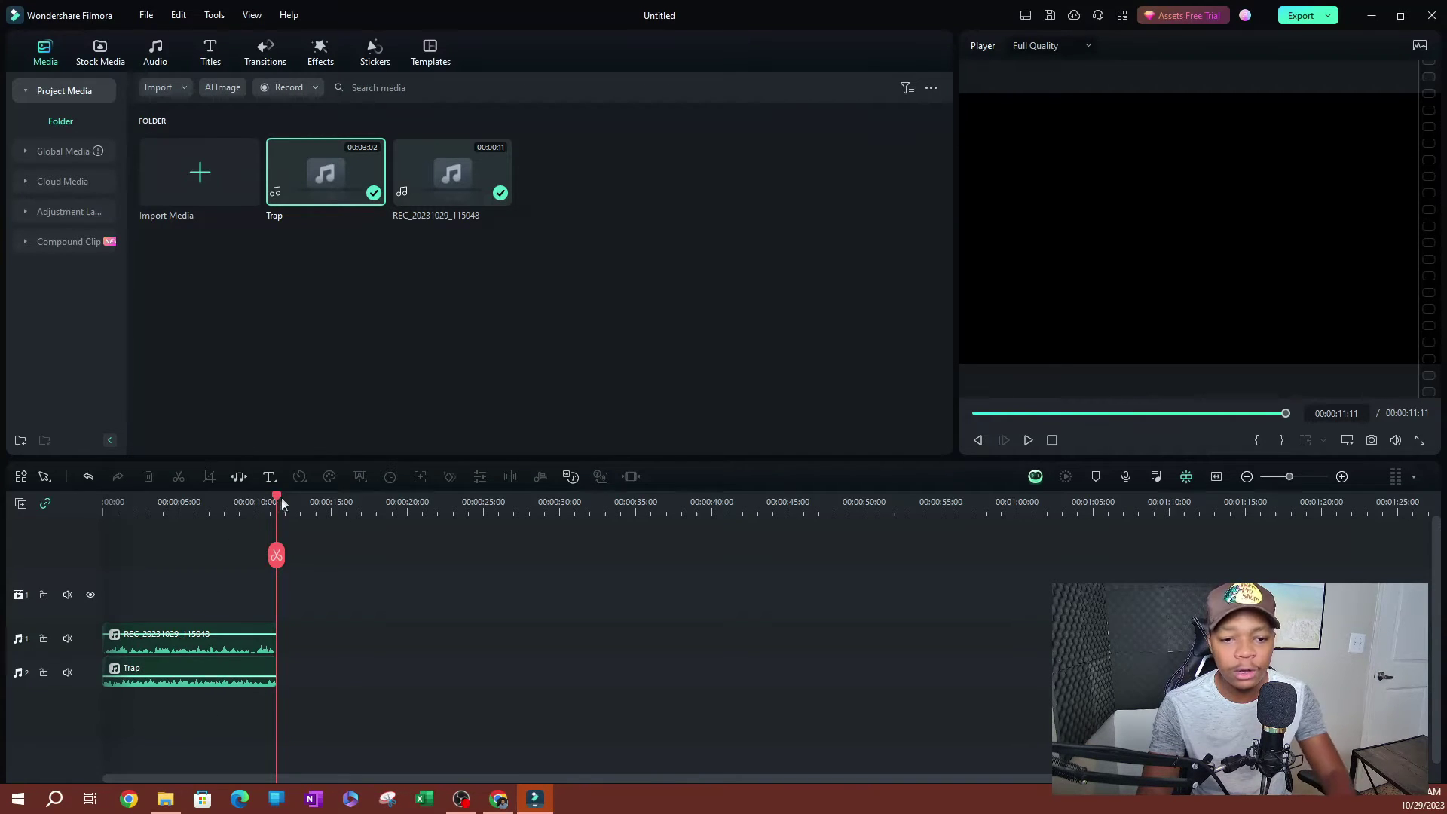
key("Home")
key("space")
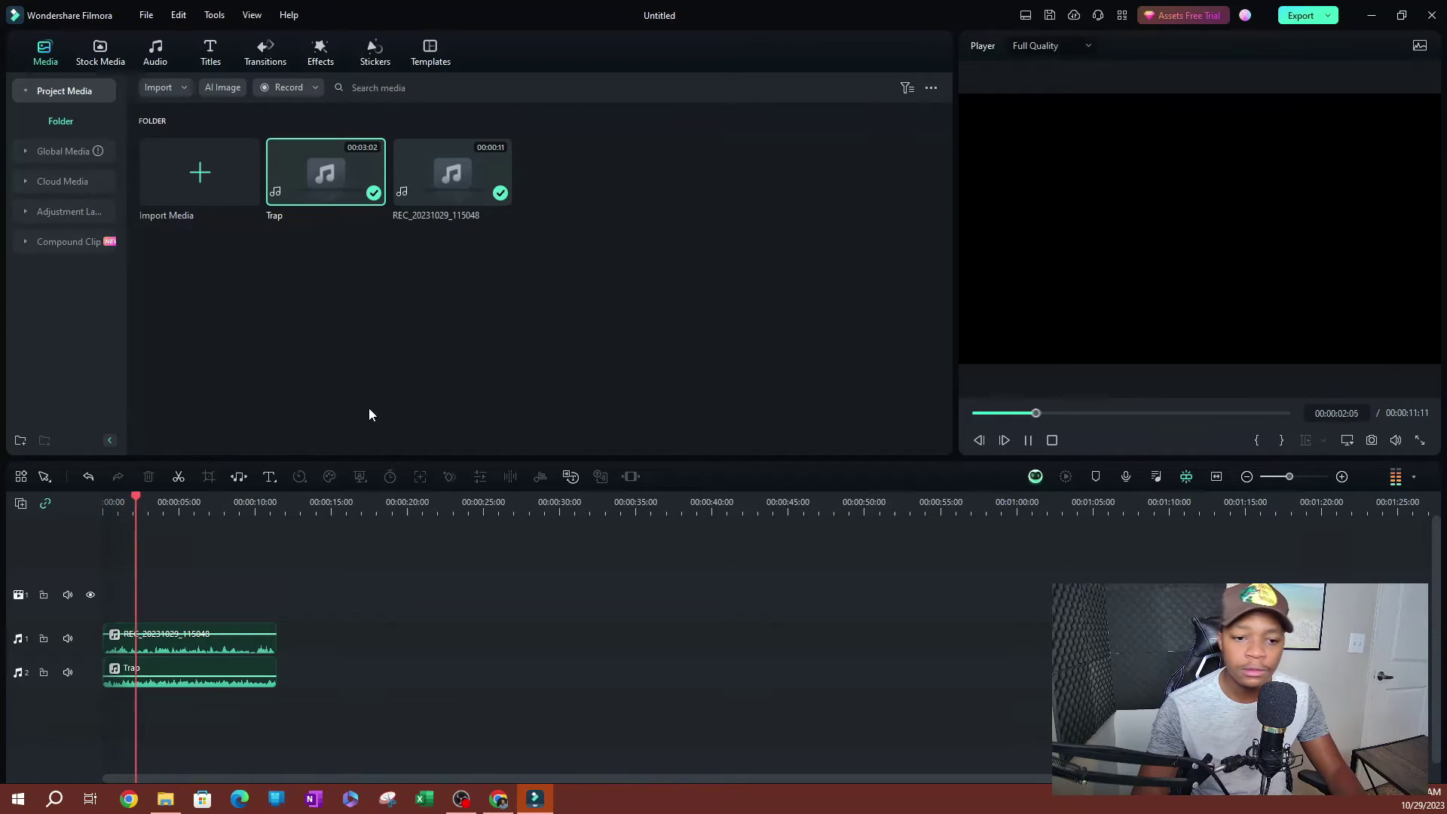
key("space")
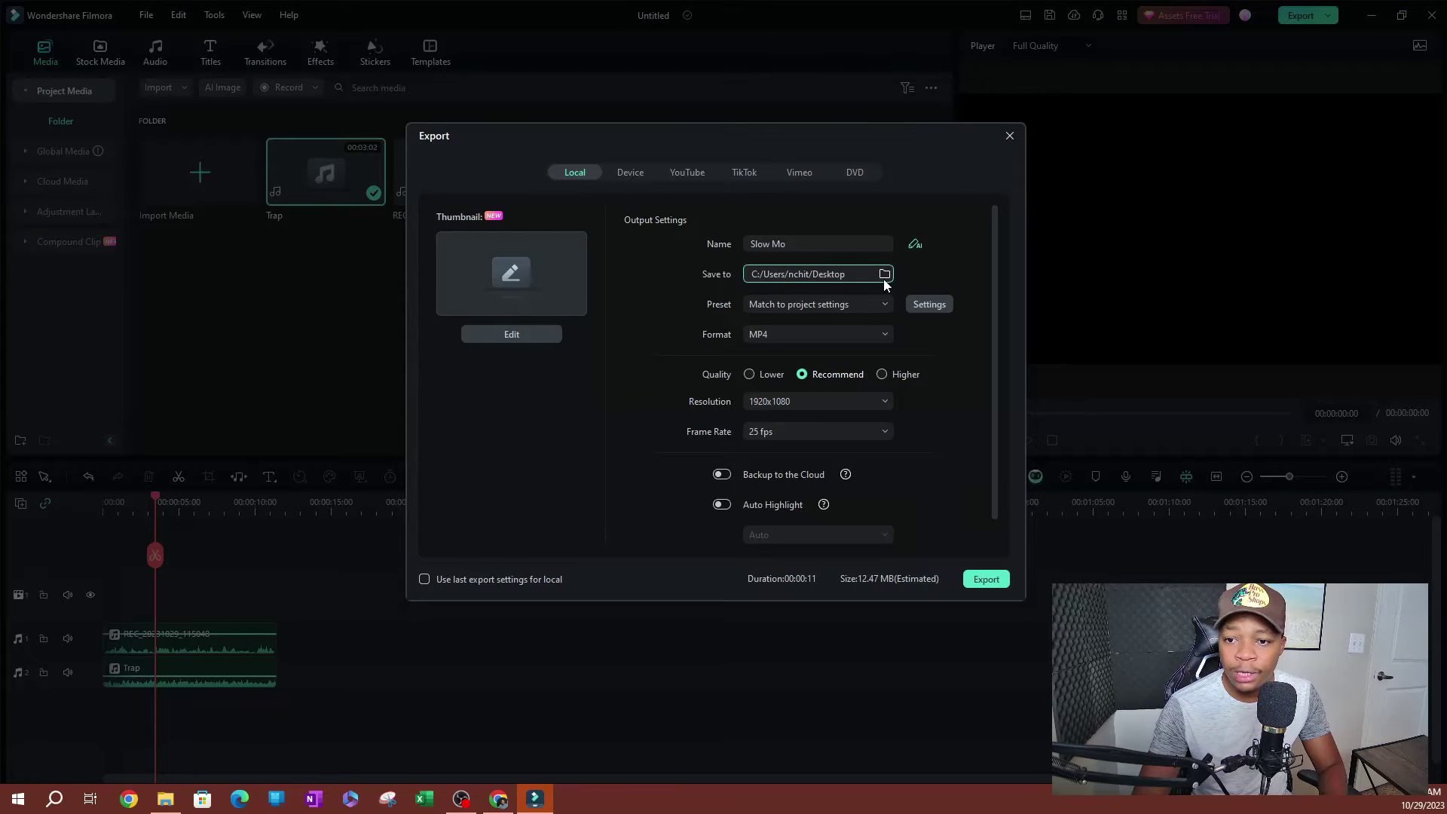
Step: Export the mix as an MP3 named 'audio' and open the folder containing it
triple_click(800, 243)
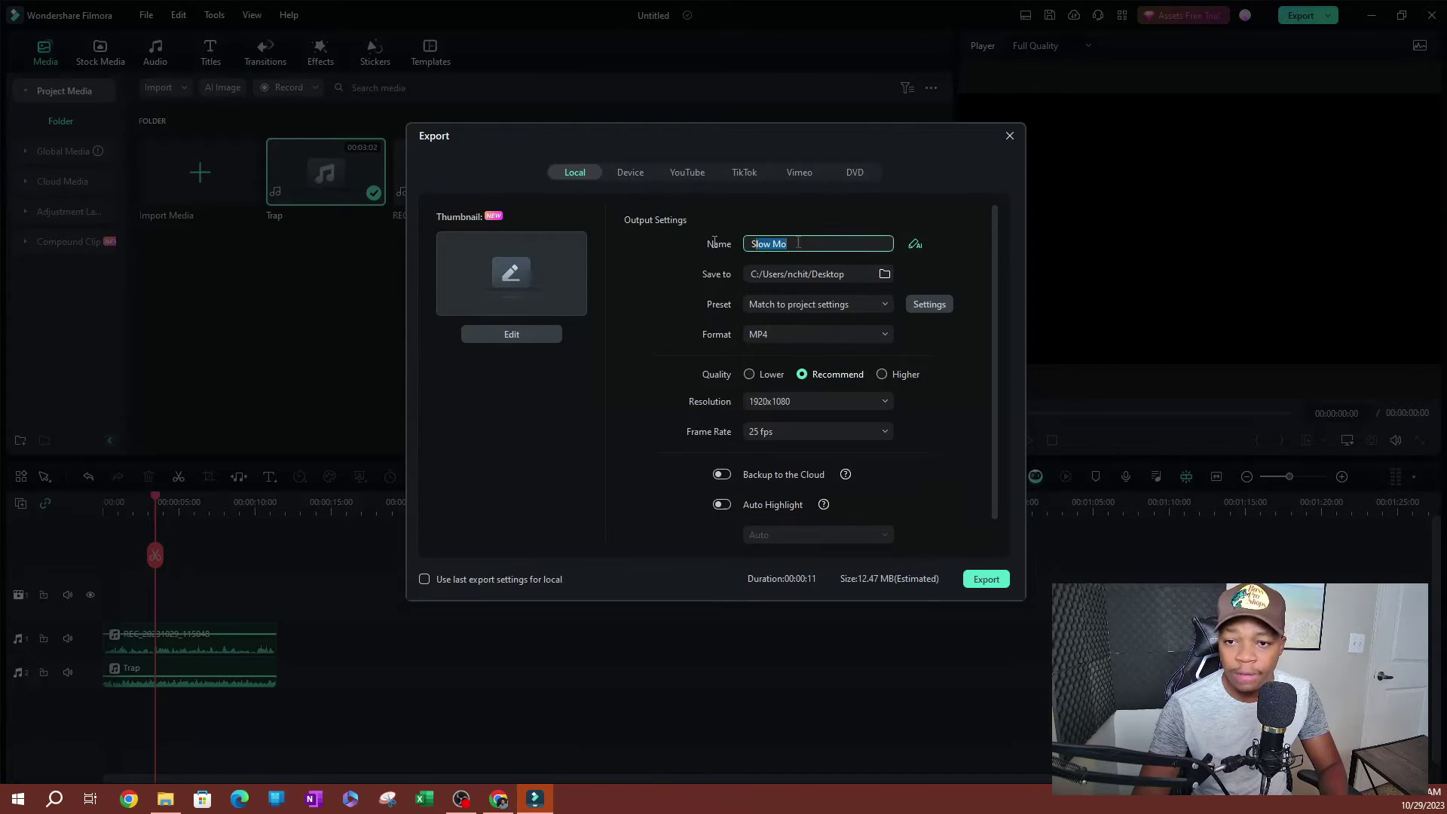
type("audio")
left_click(813, 333)
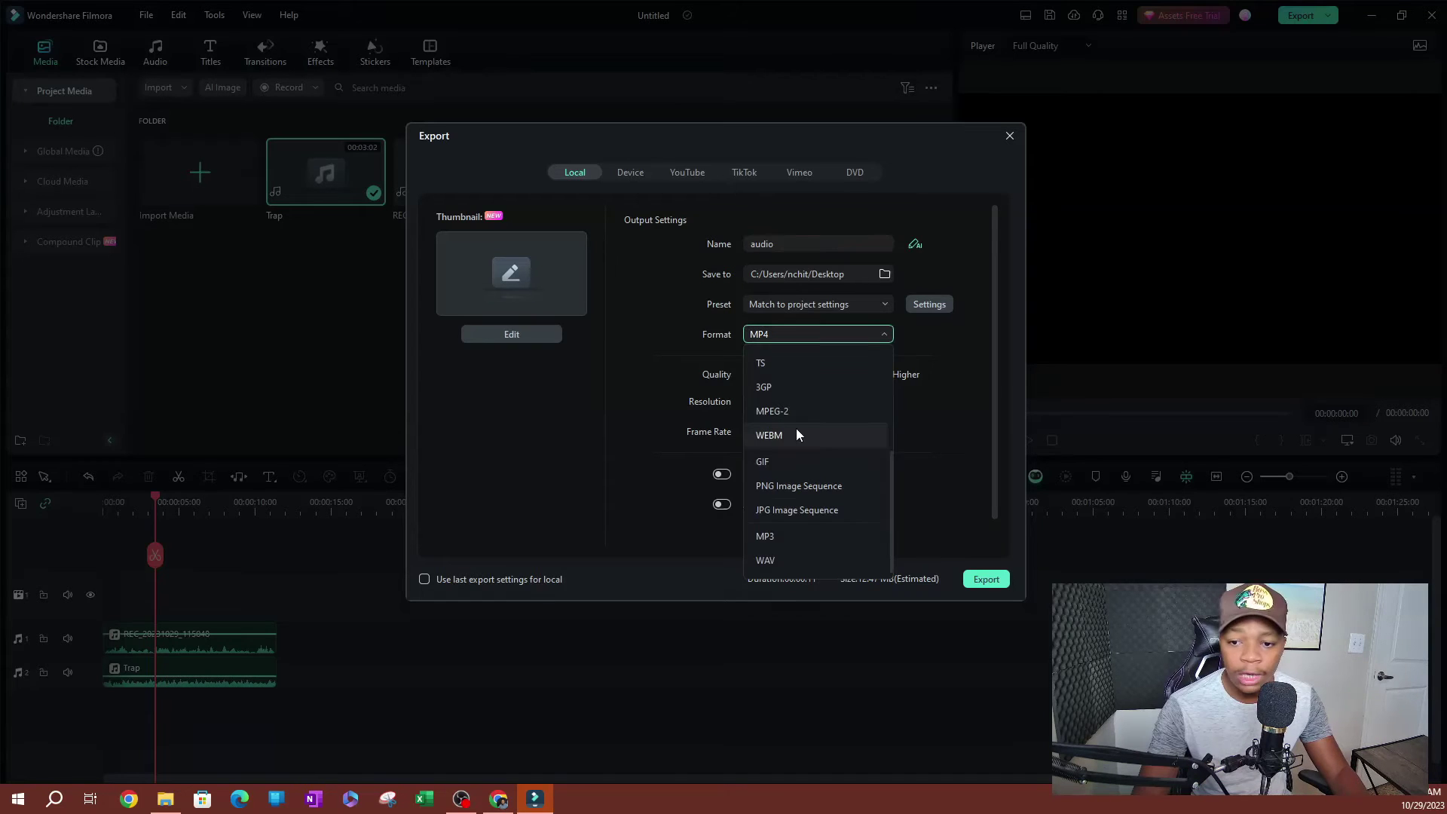
left_click(765, 536)
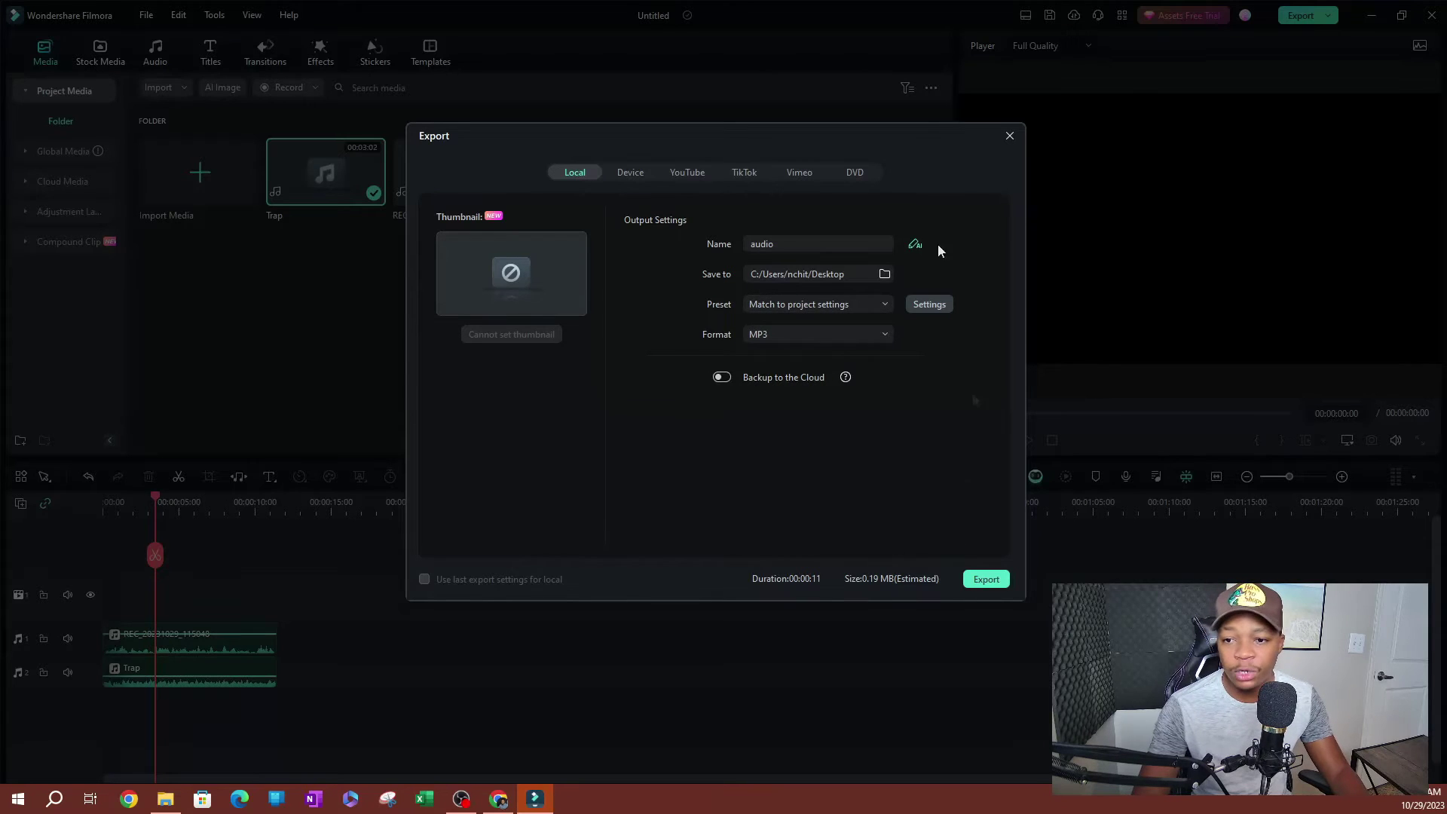
left_click(986, 579)
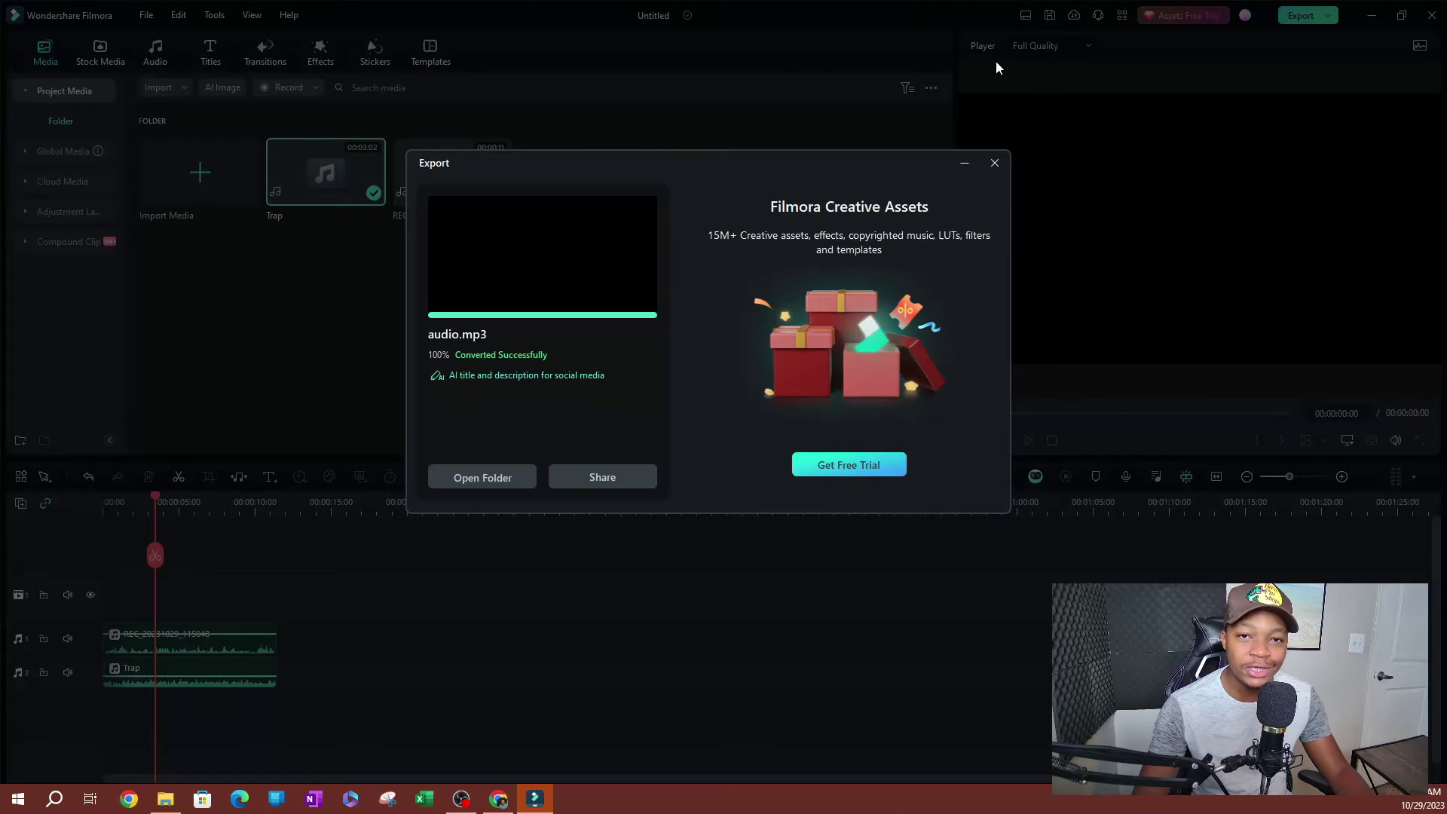
left_click(482, 482)
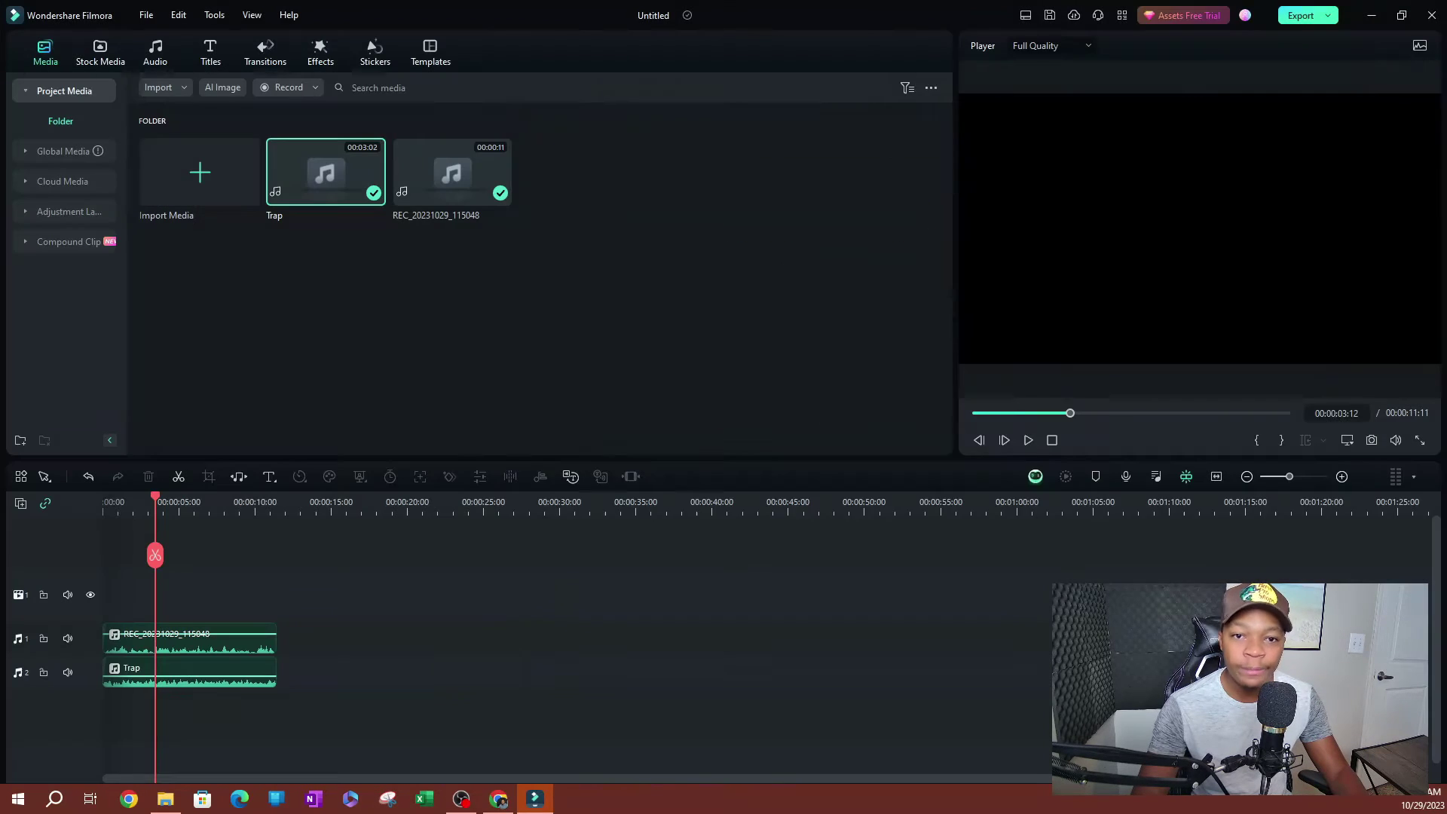
Step: Import audio.mp3 into Filmora's media library and select both original timeline clips
left_click_drag(933, 450, 361, 353)
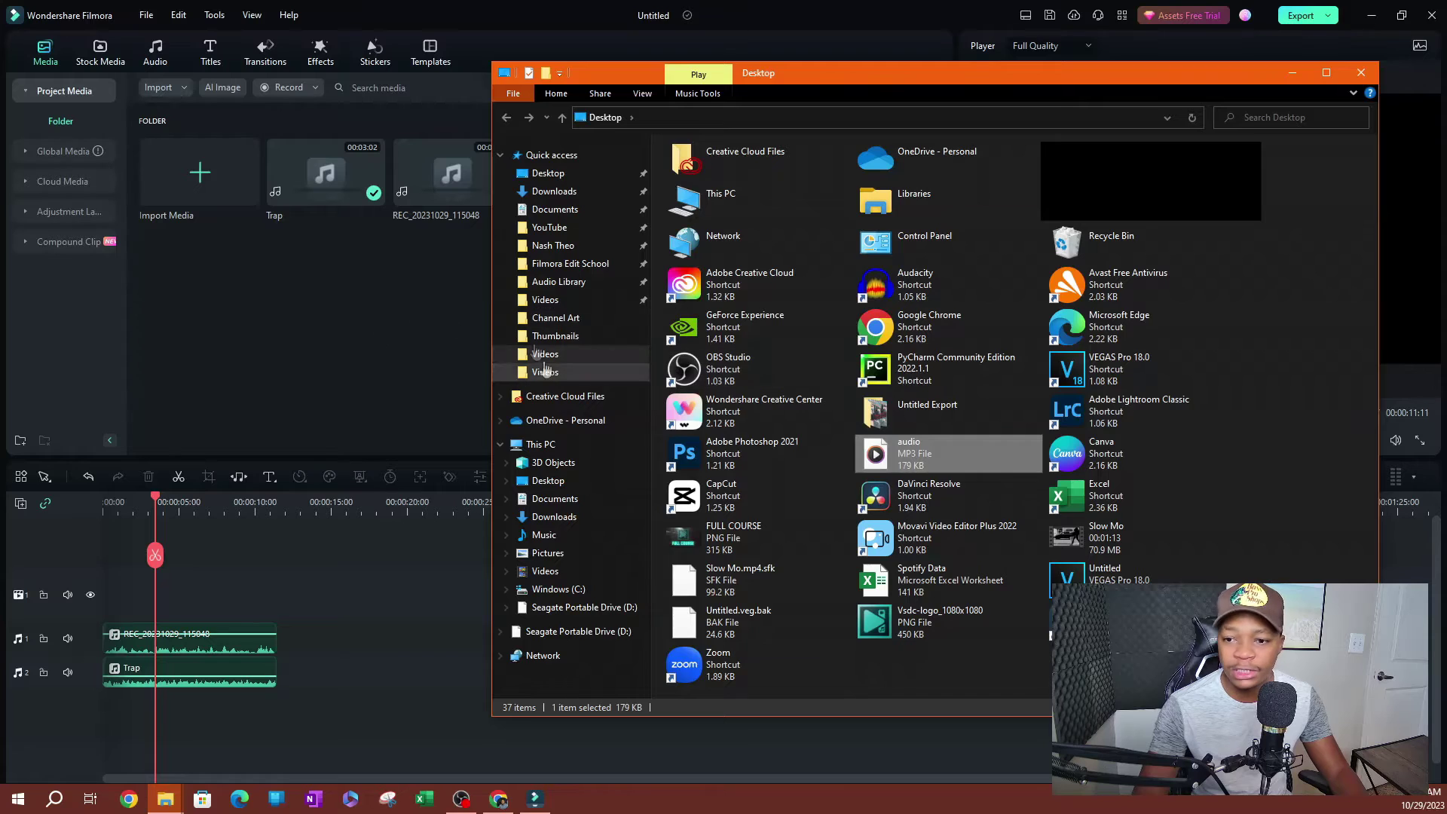
left_click(355, 346)
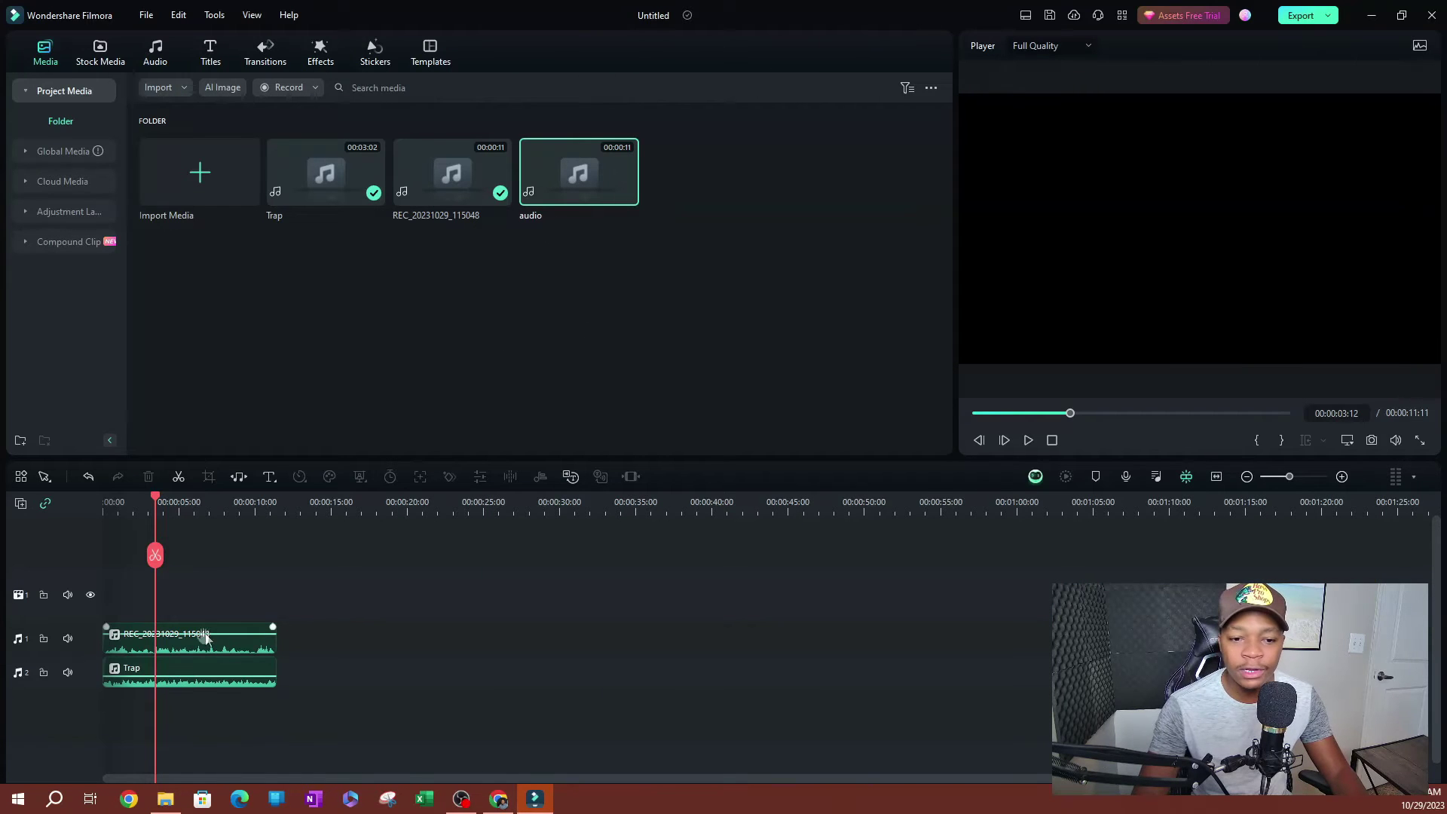
left_click_drag(319, 578, 199, 723)
Step: Delete the voiceover and Trap clips, place audio.mp3 on track 1 at 0:00, and preview it
key("Delete")
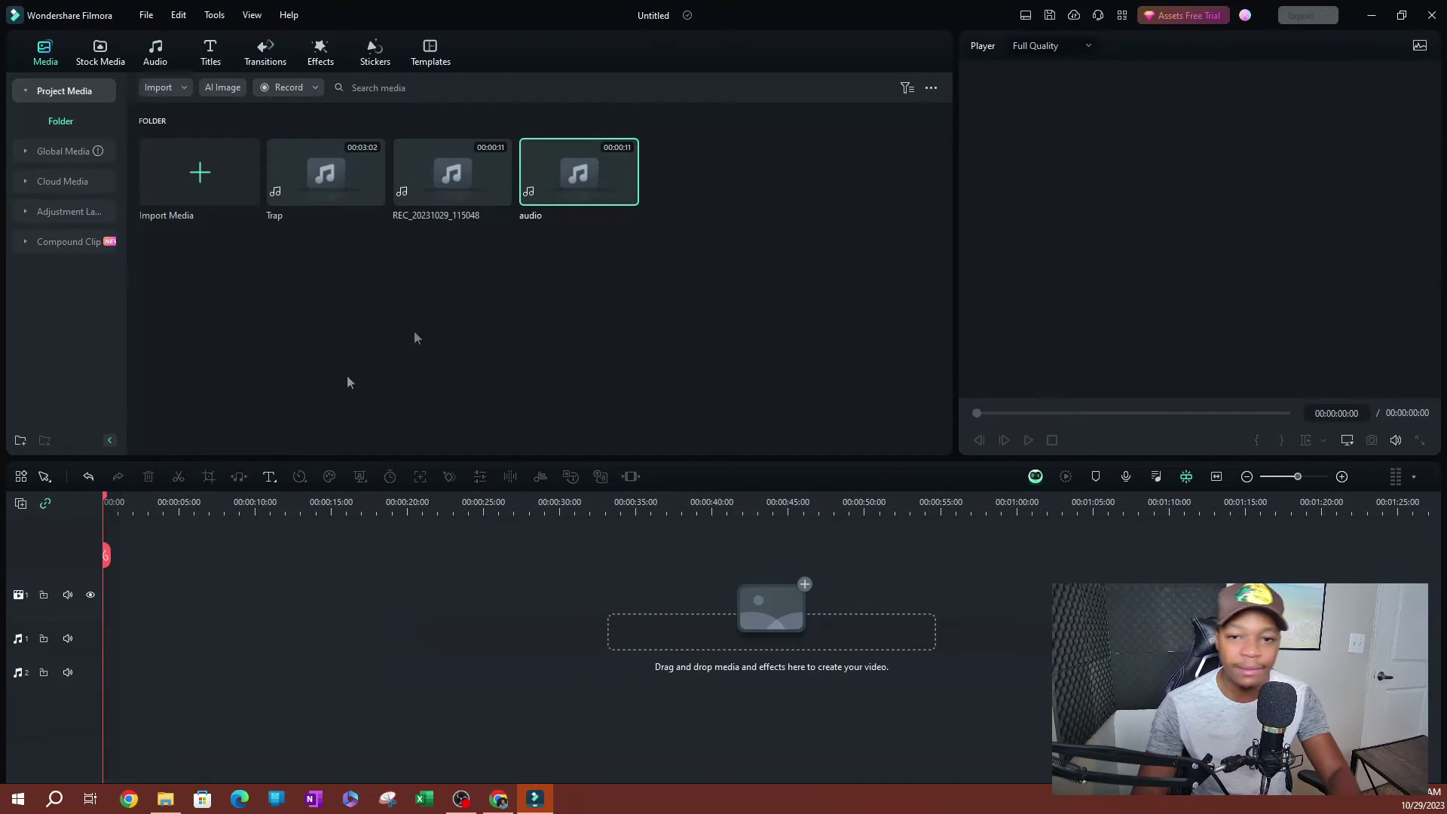
left_click_drag(591, 170, 83, 573)
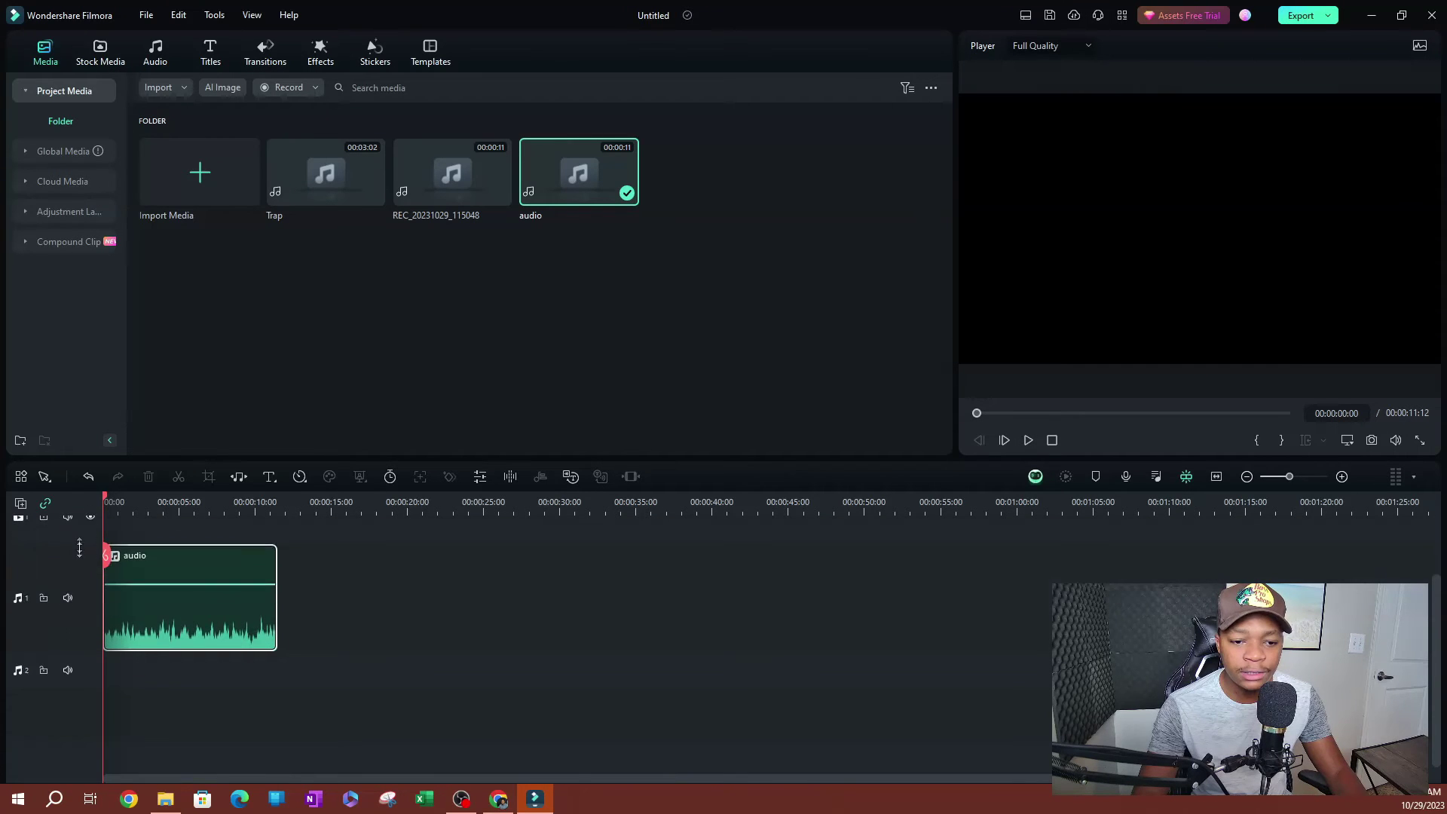
key("space")
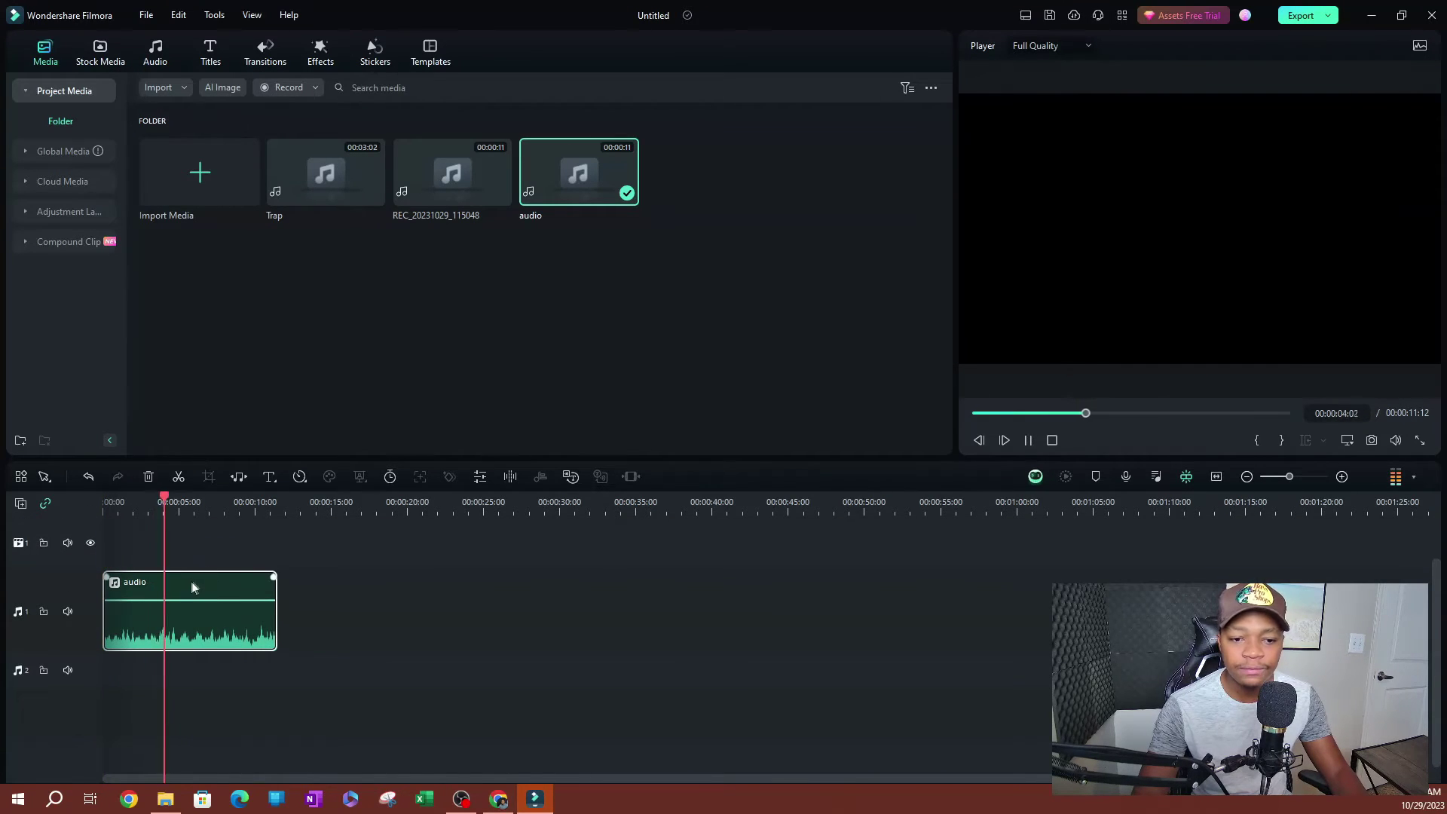
key("space")
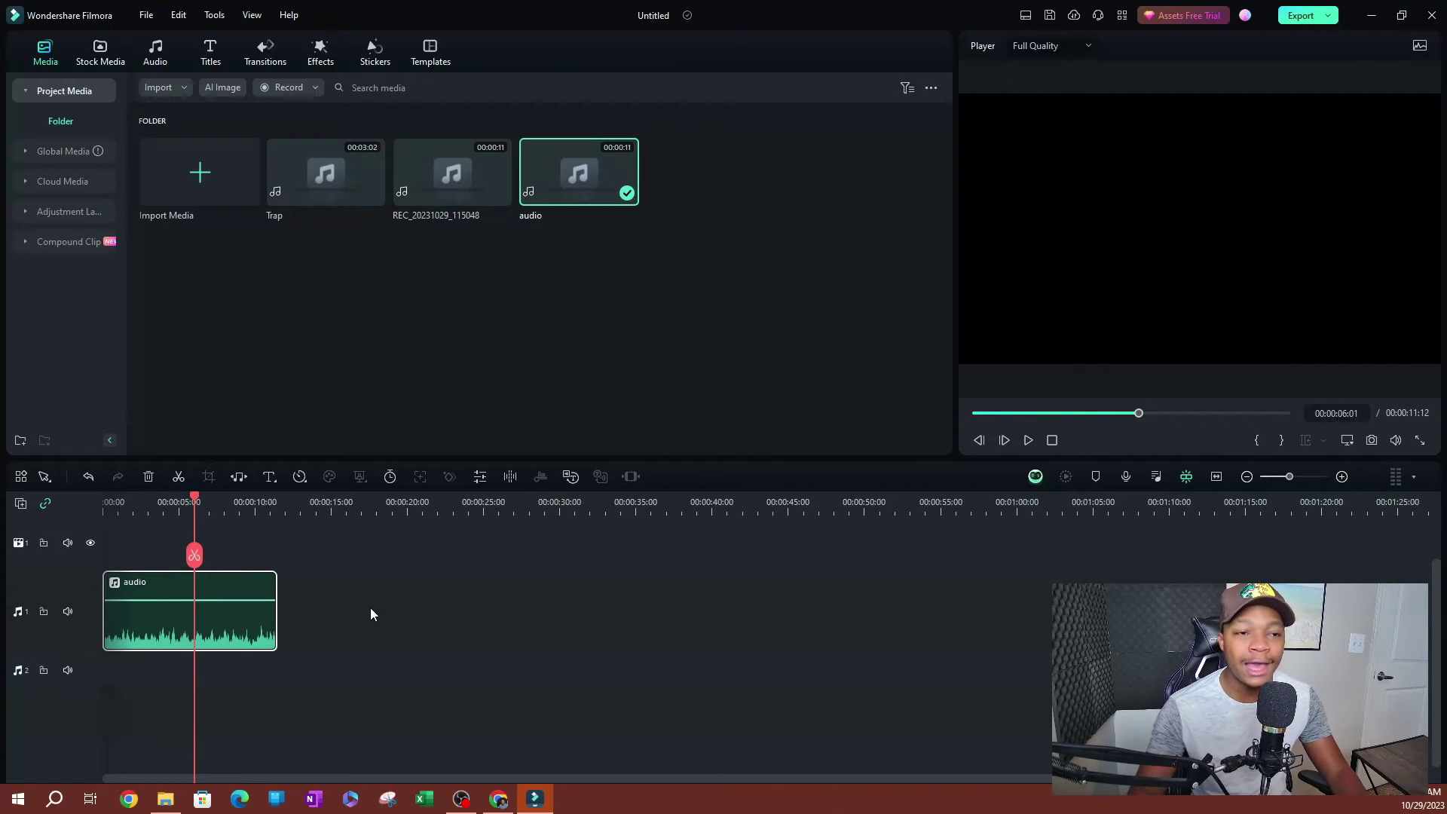
Step: Run AI Vocal Remover on the audio clip from its right-click menu
right_click(237, 616)
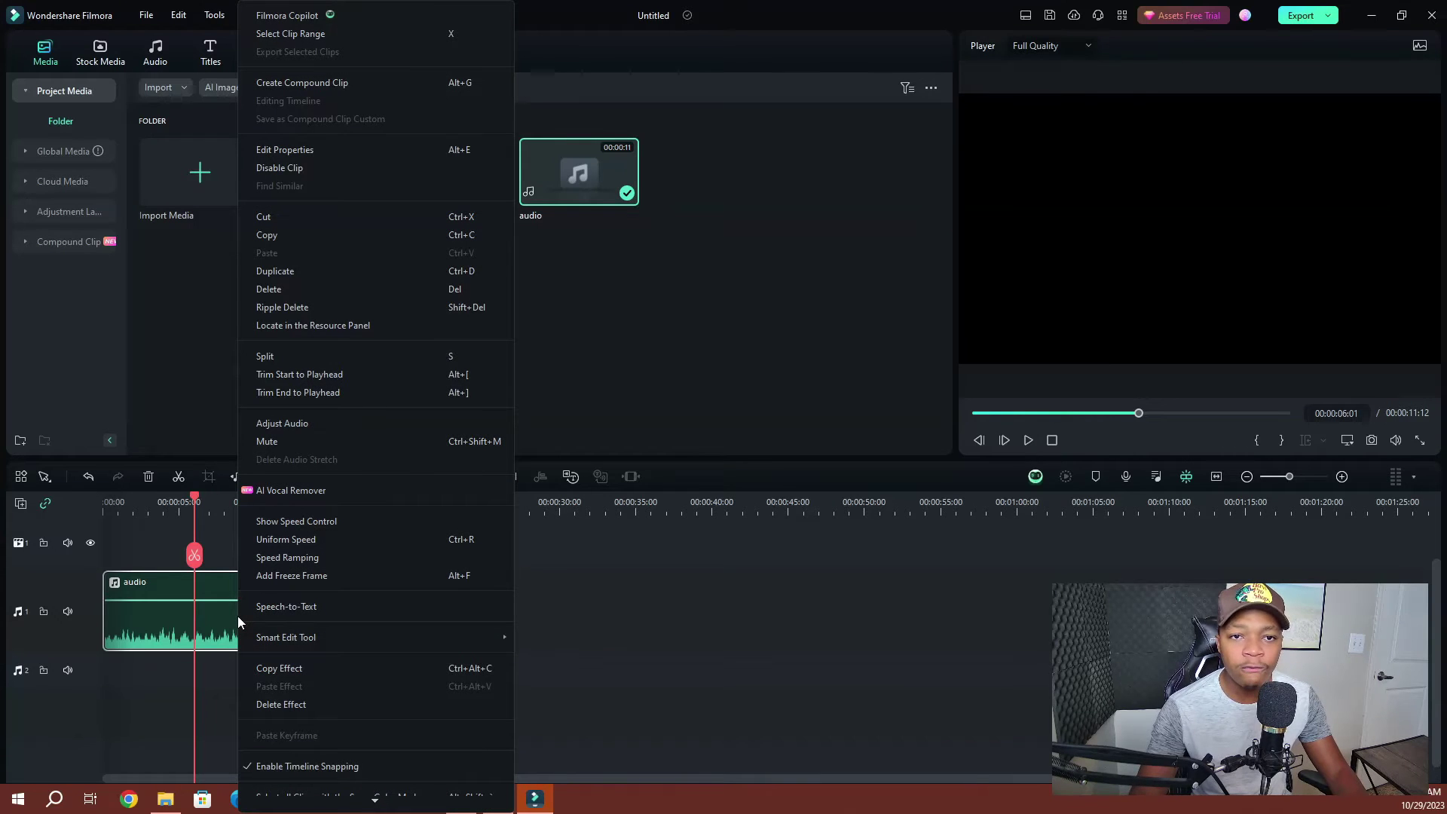
left_click(324, 491)
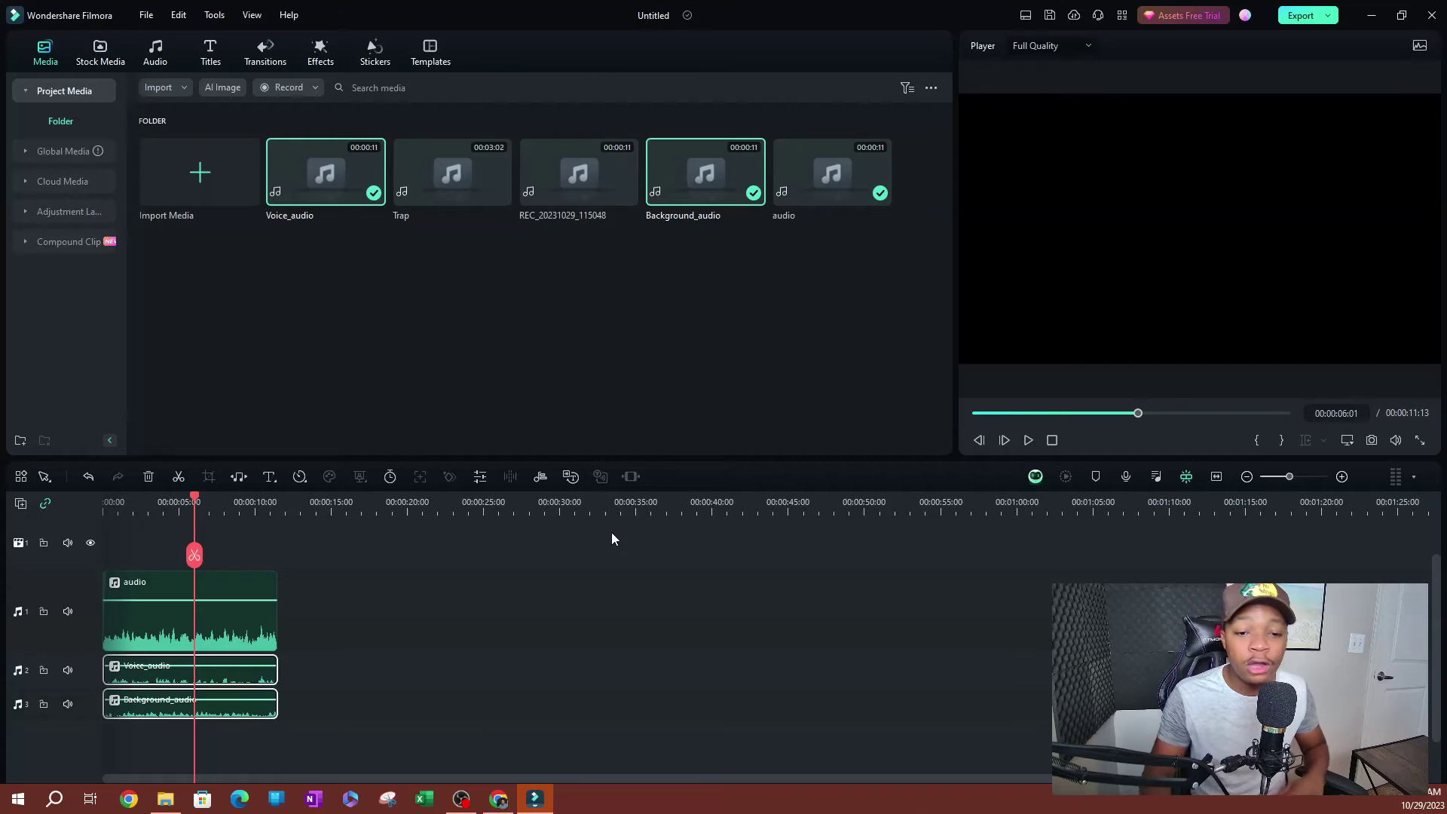
Step: Delete the merged clip and move Voice_audio after Background_audio on track 3, then play to check
left_click(215, 597)
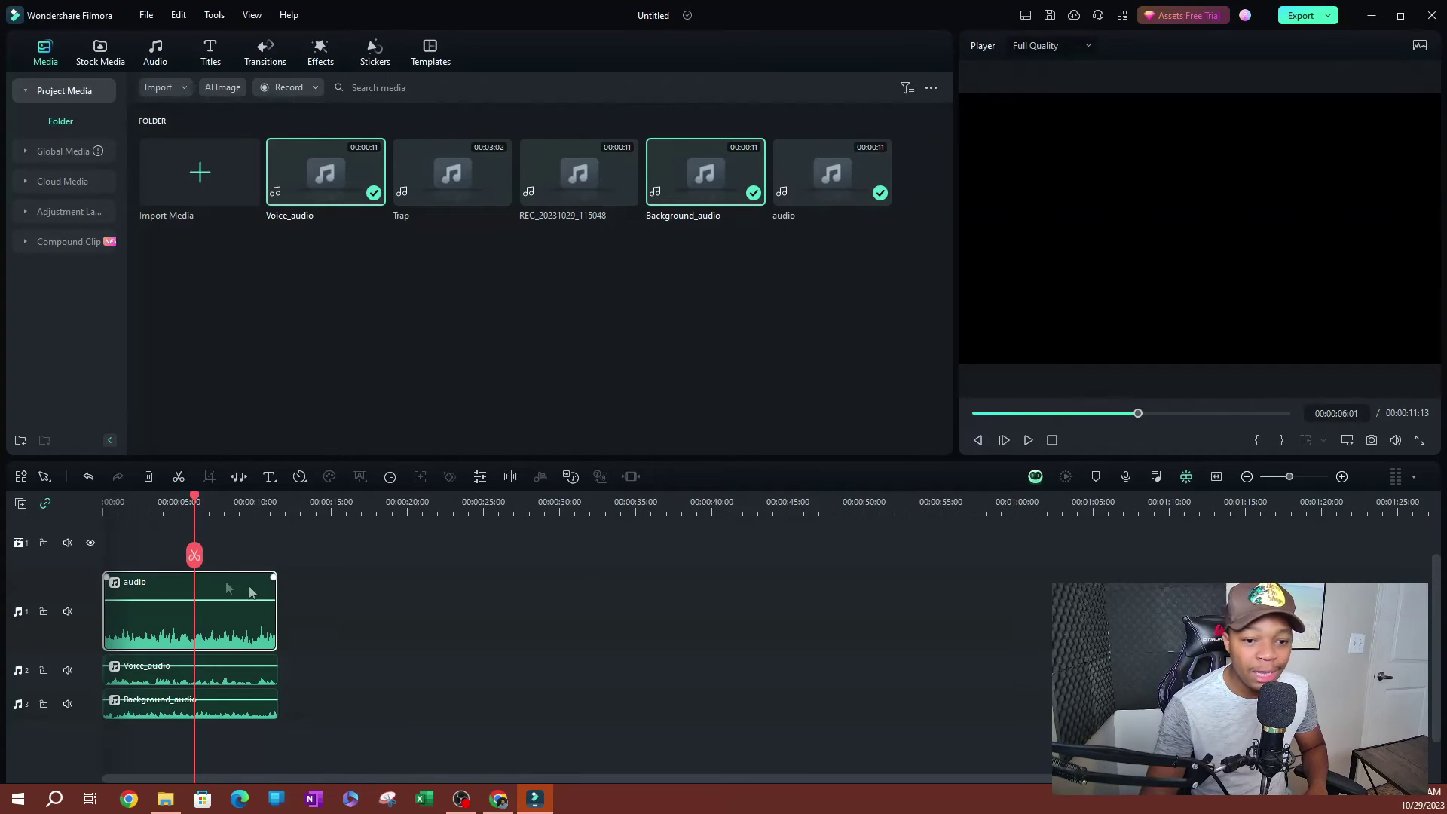
key("Delete")
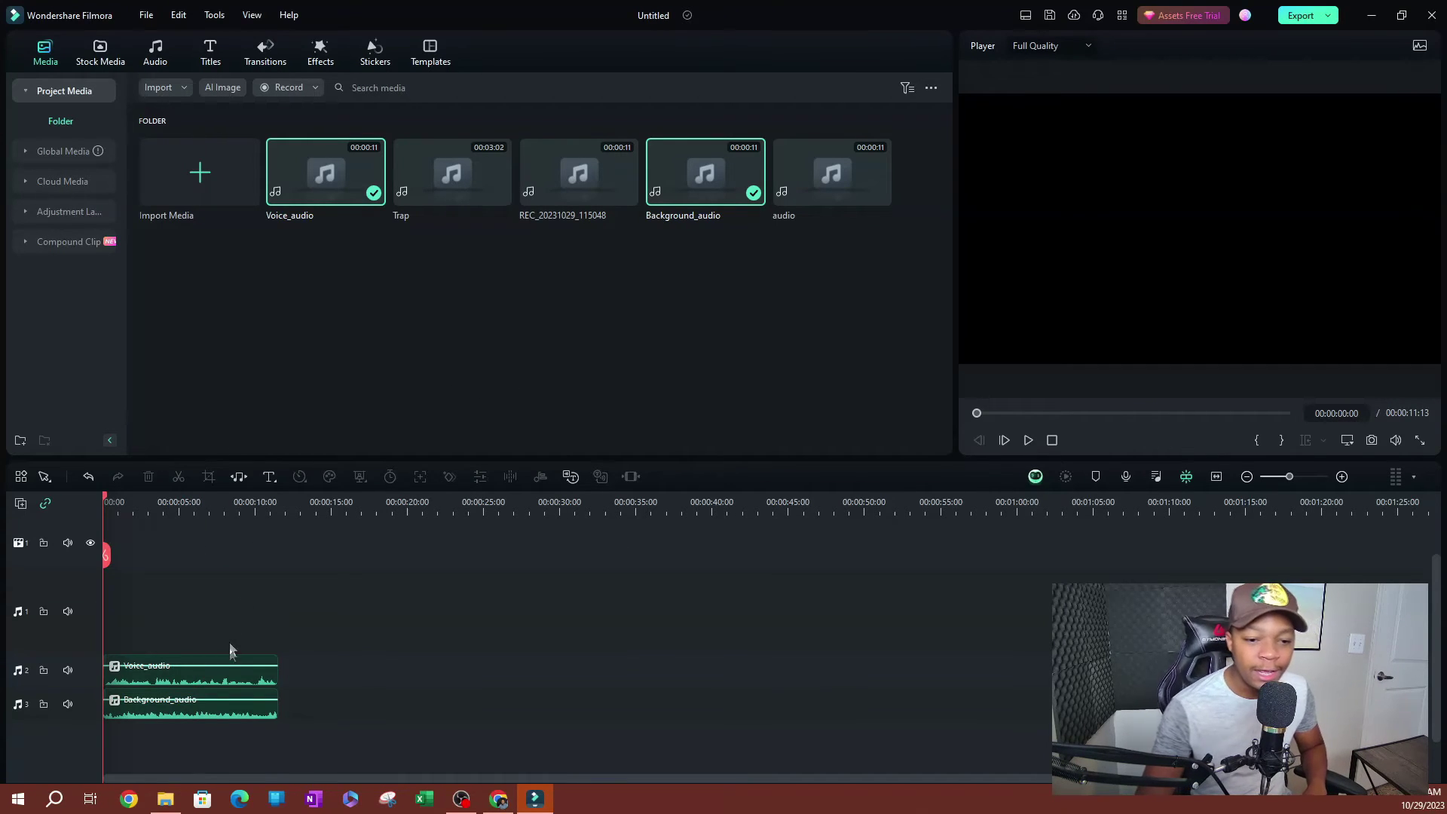
left_click_drag(217, 683, 467, 705)
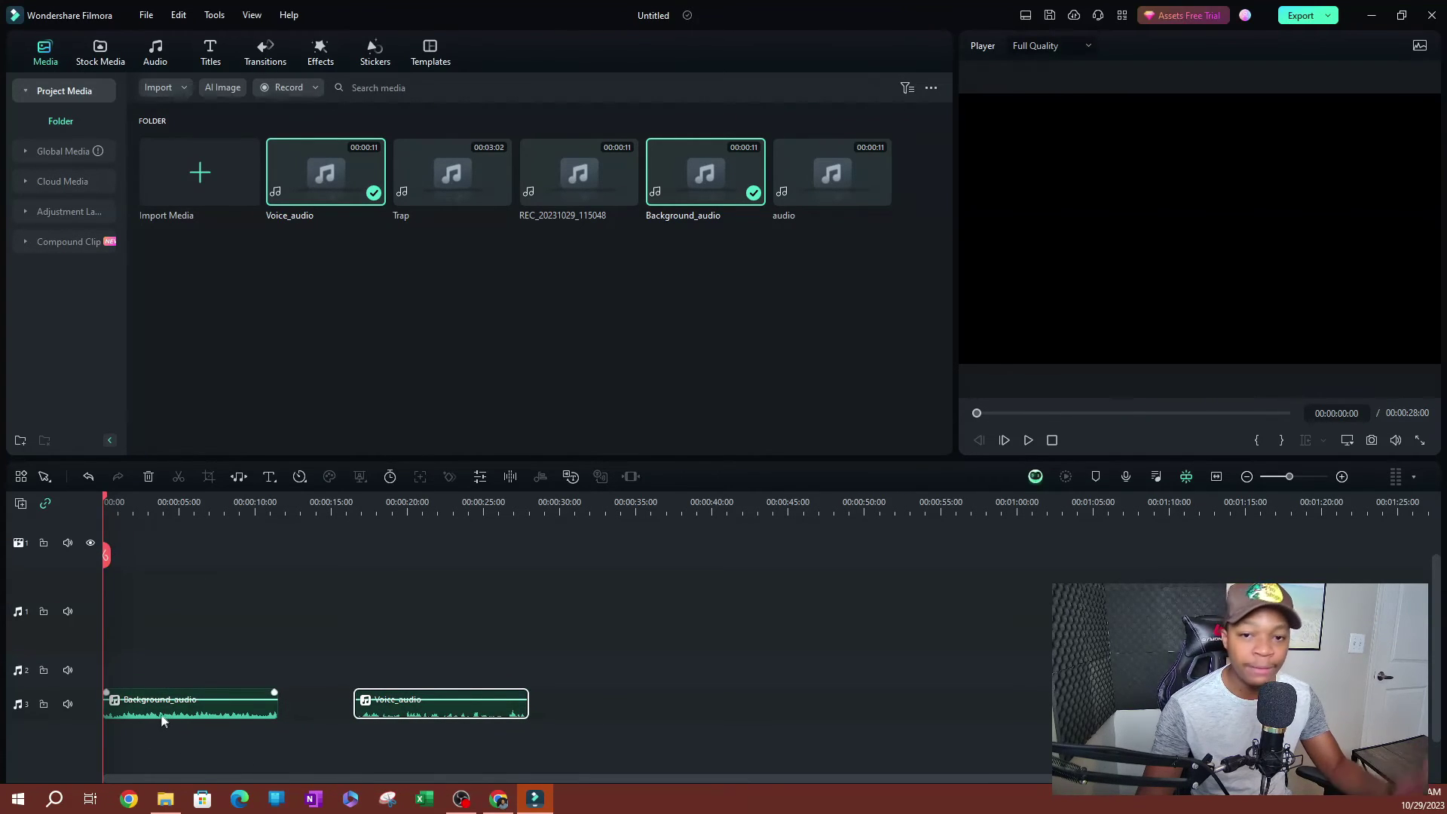
left_click(1027, 446)
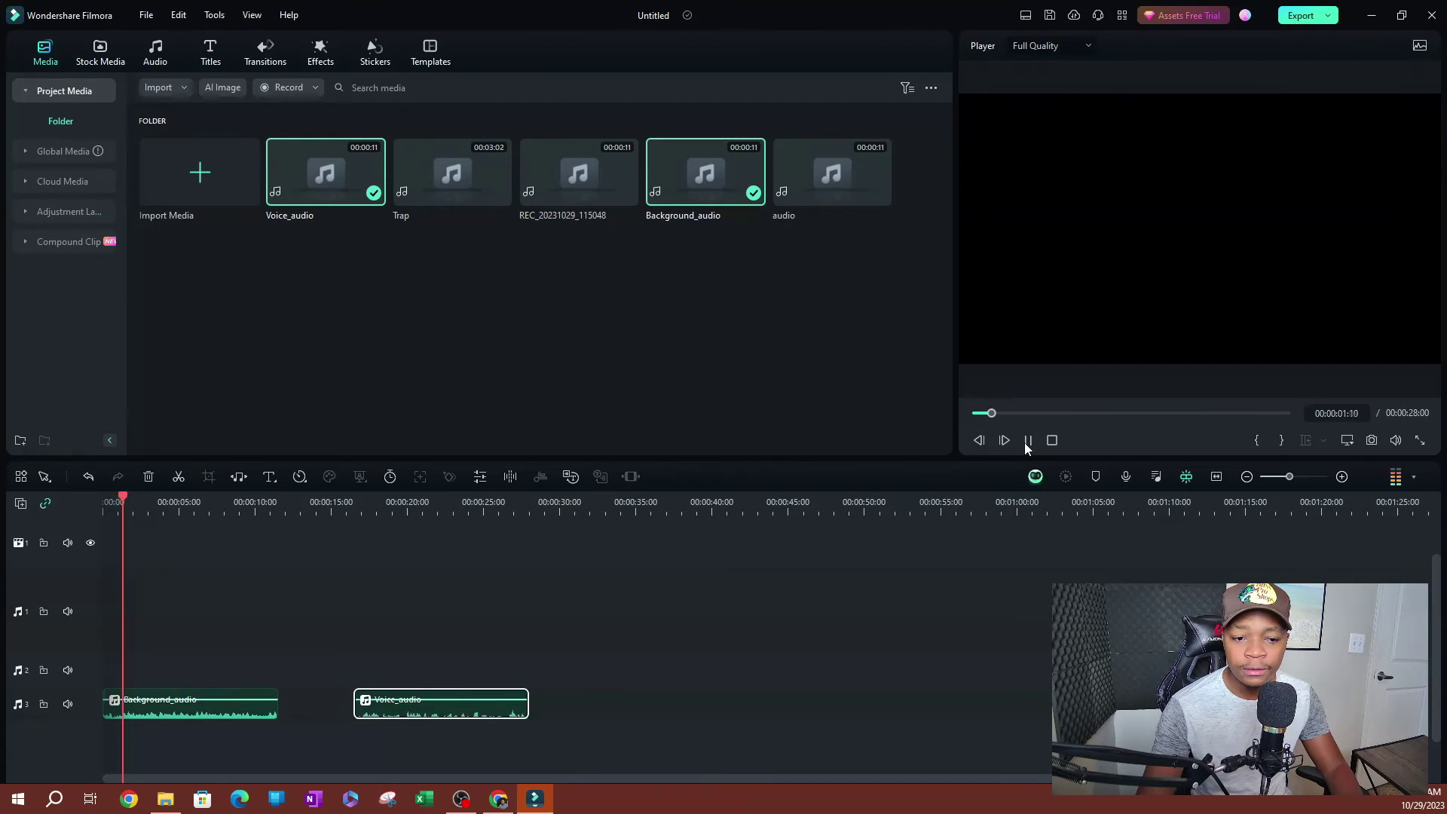
key("space")
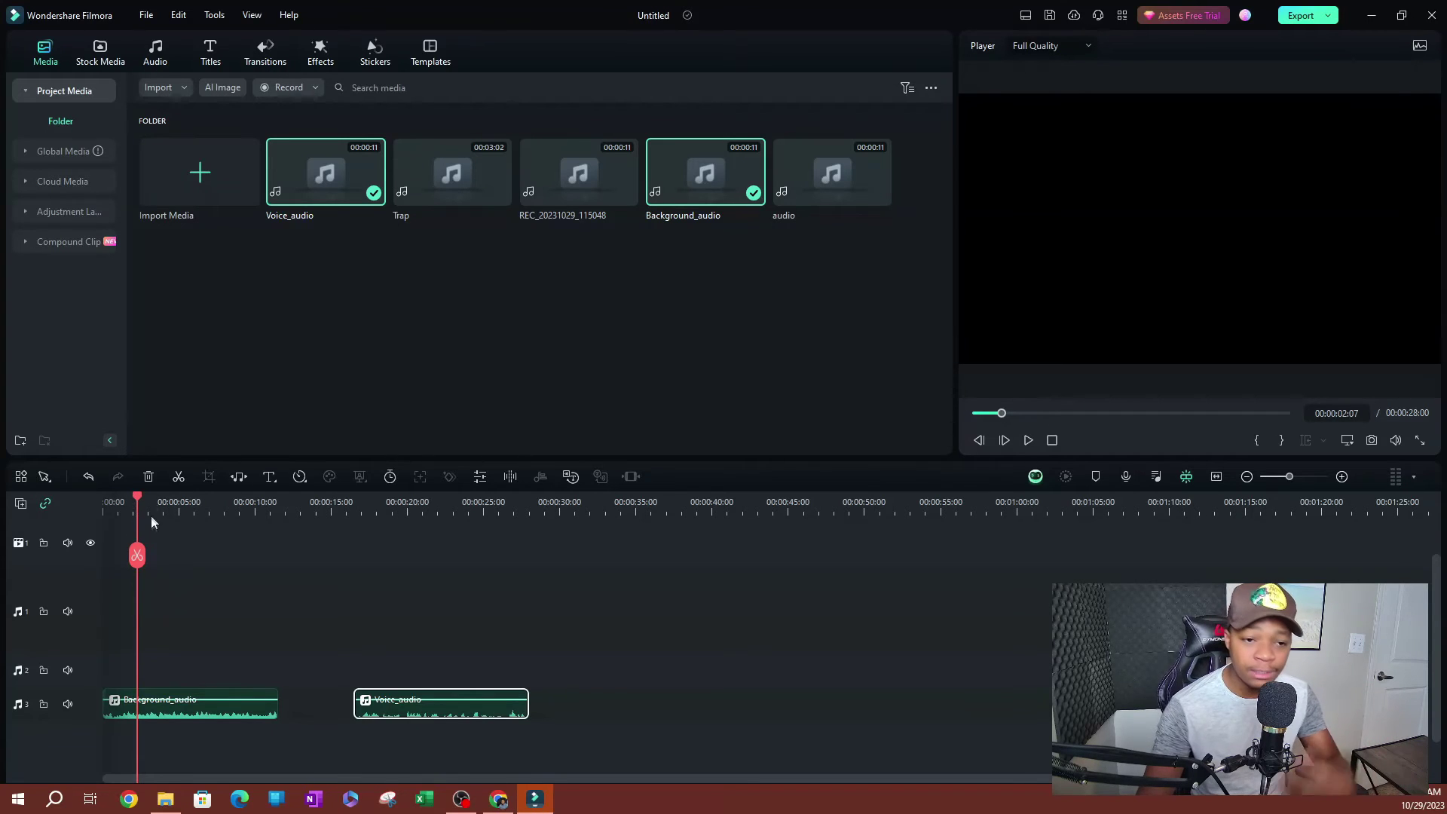
Step: Play the voice section from about 17 seconds, then open Voice_audio's audio settings
left_click_drag(137, 497, 364, 535)
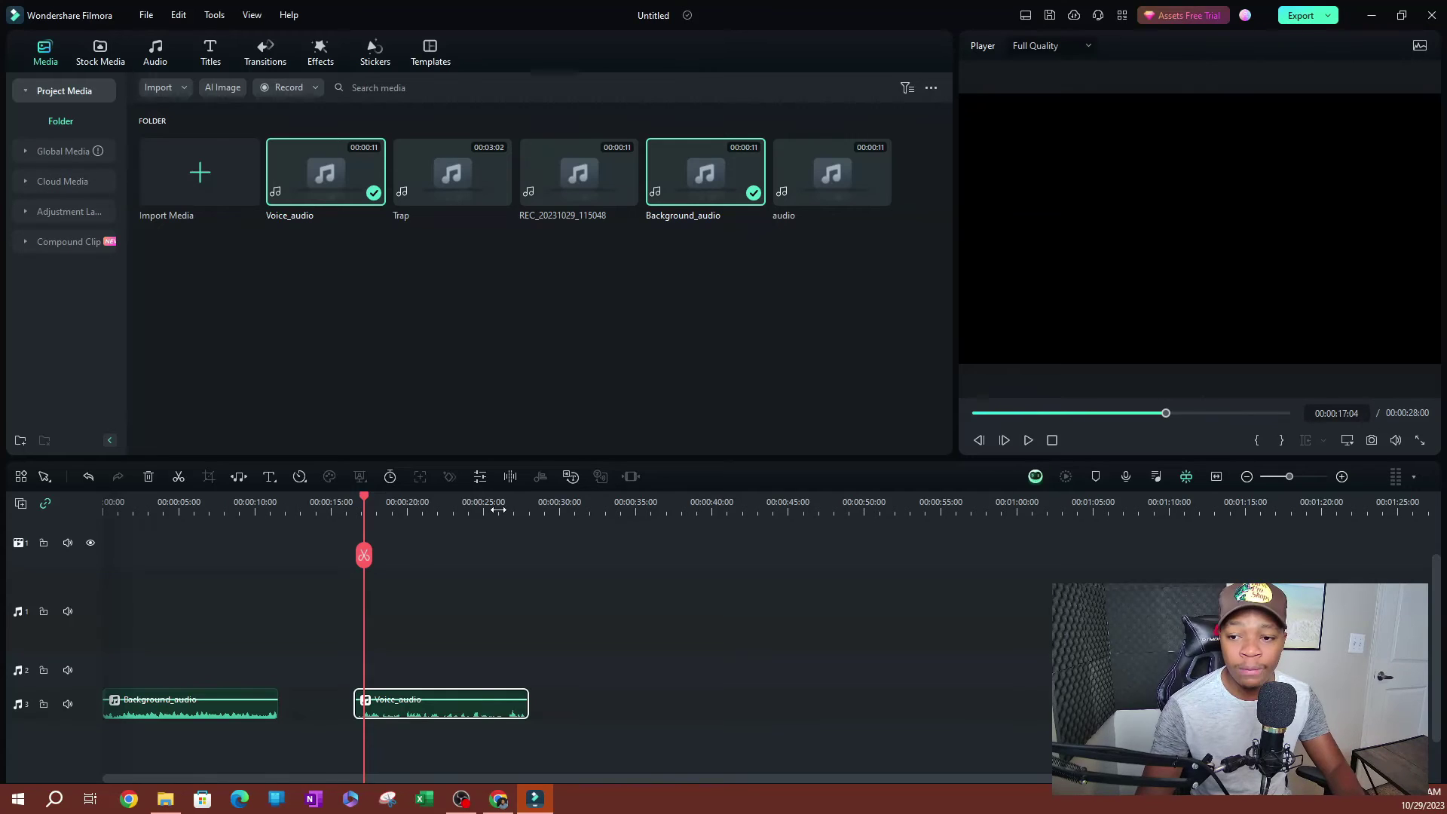
key("space")
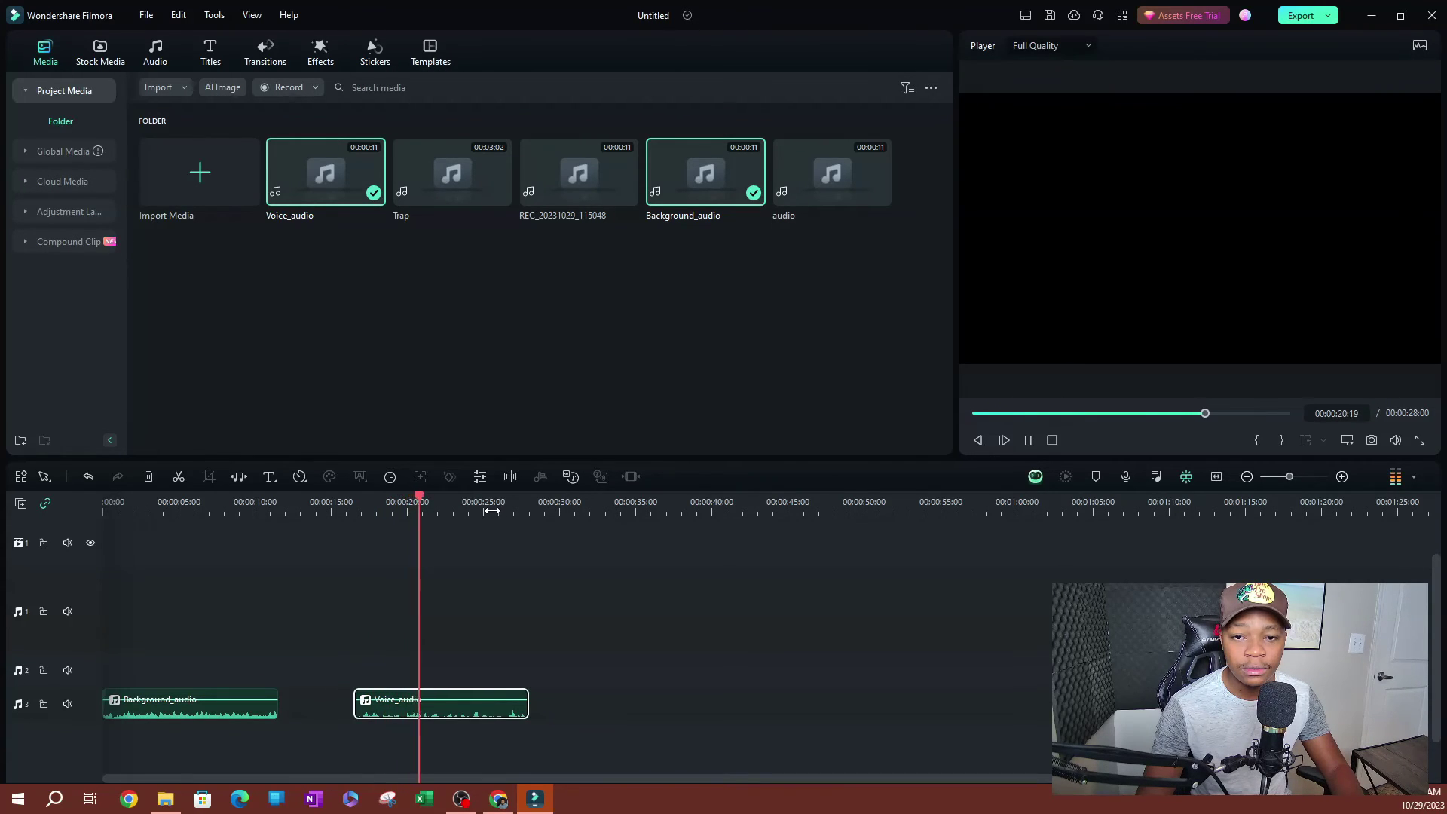
key("space")
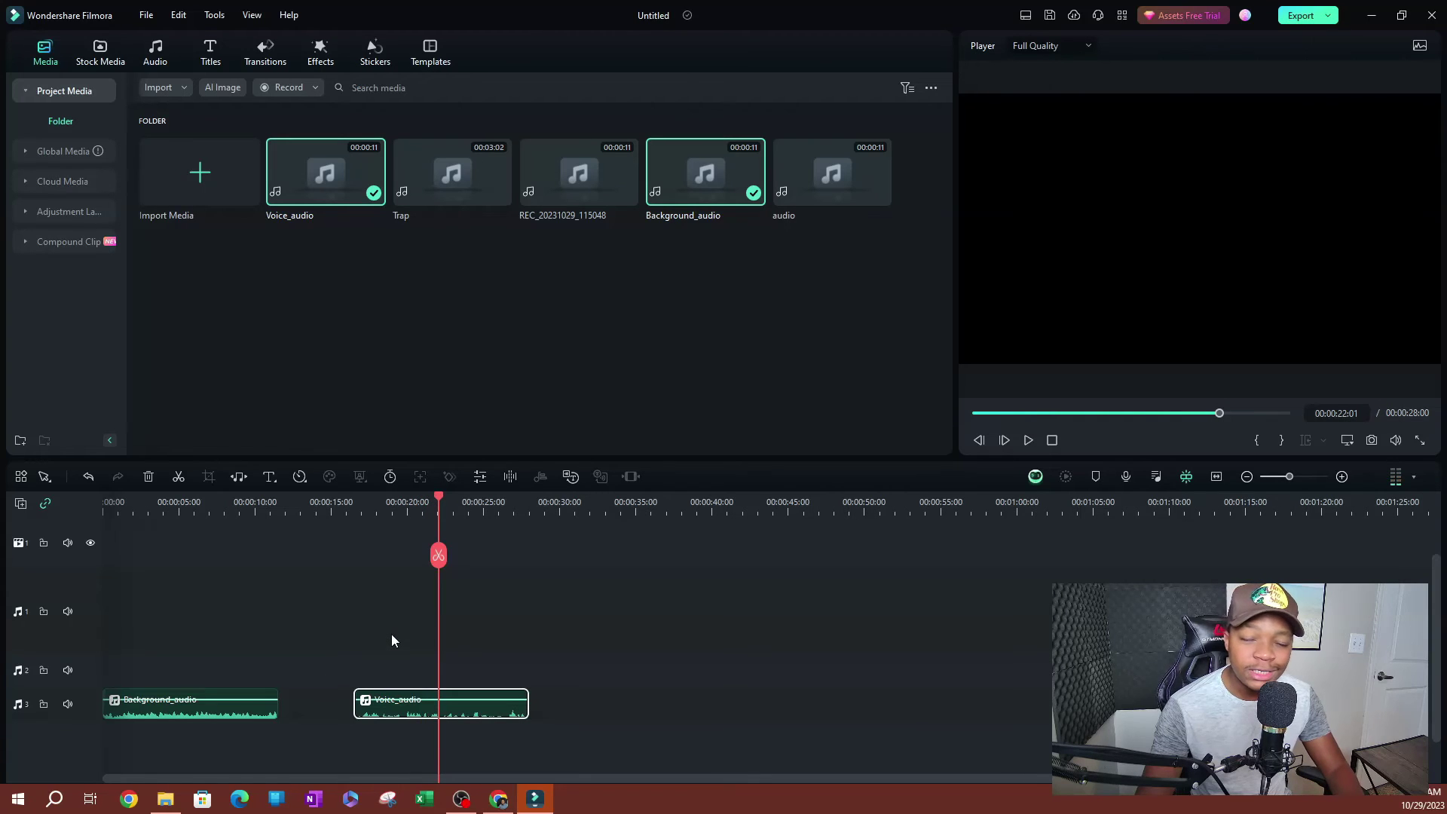
double_click(411, 717)
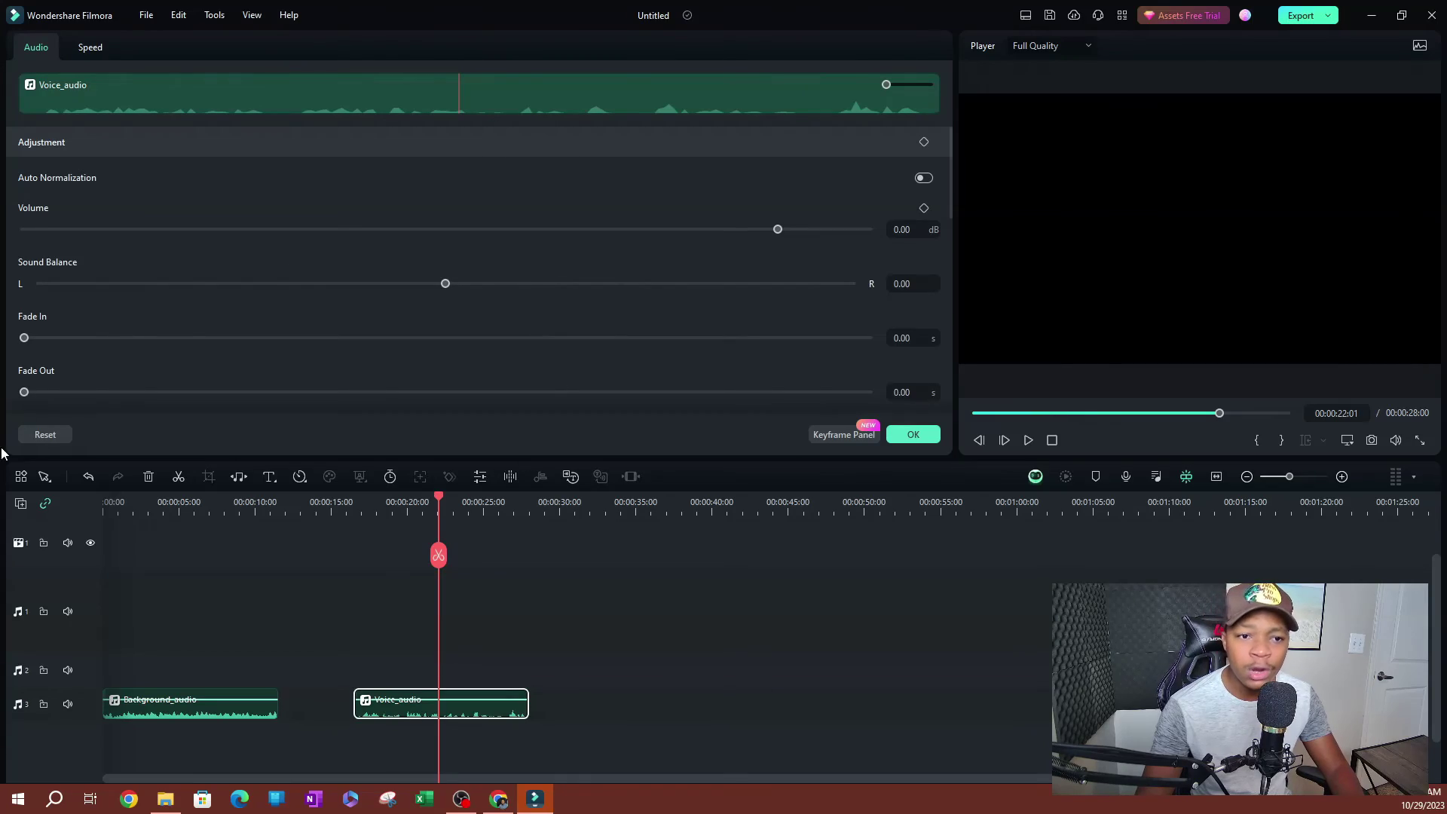